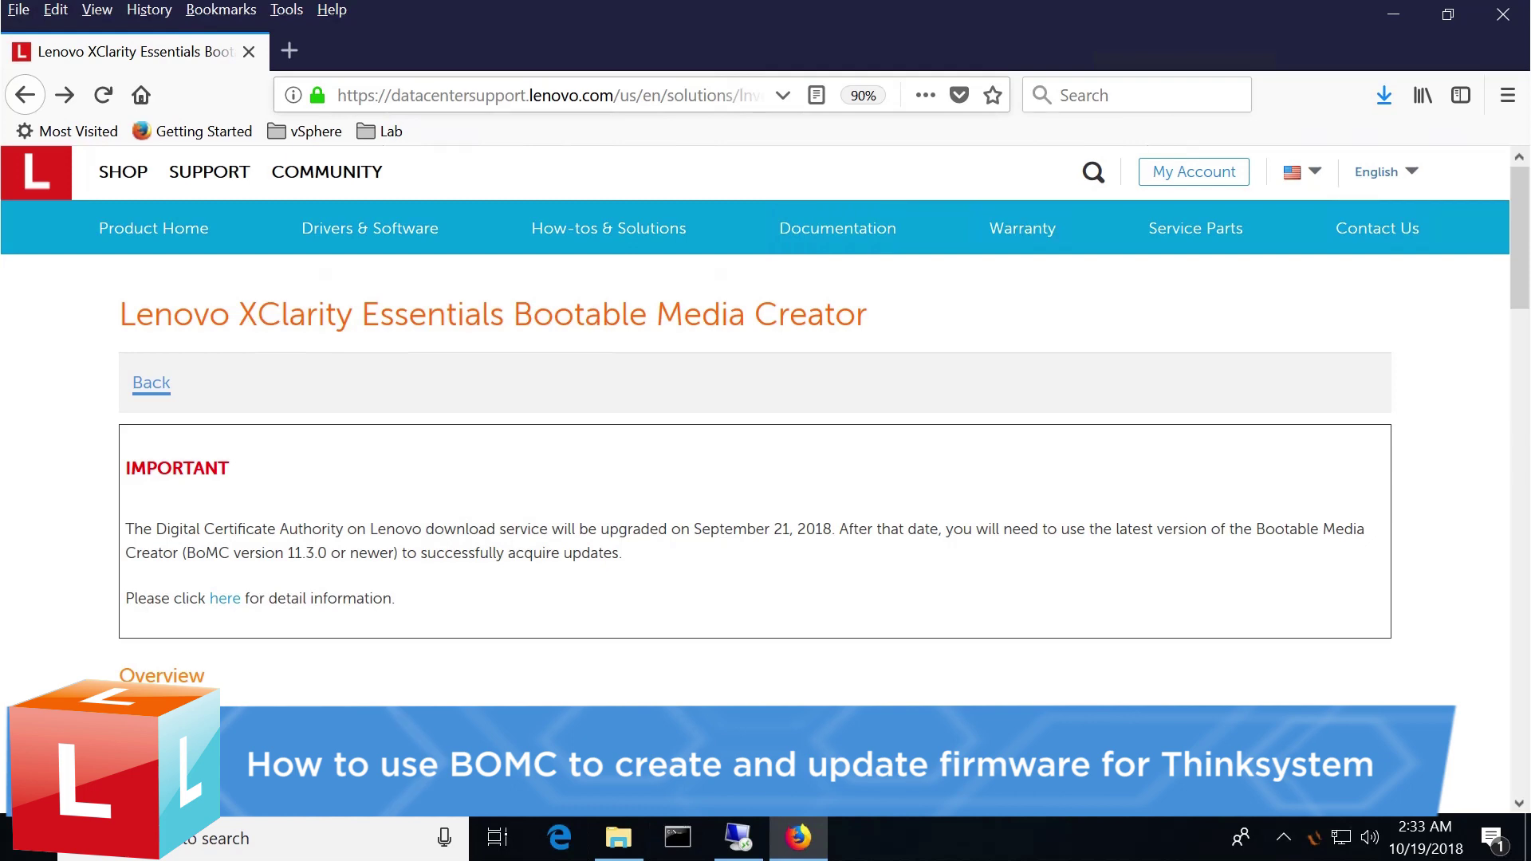
# - Download lnvgy_utl_lxce_bomc01r-11.4.0_windows_i386.exe from the BoMC windows_i386 link and save it
pyautogui.click(550, 95)
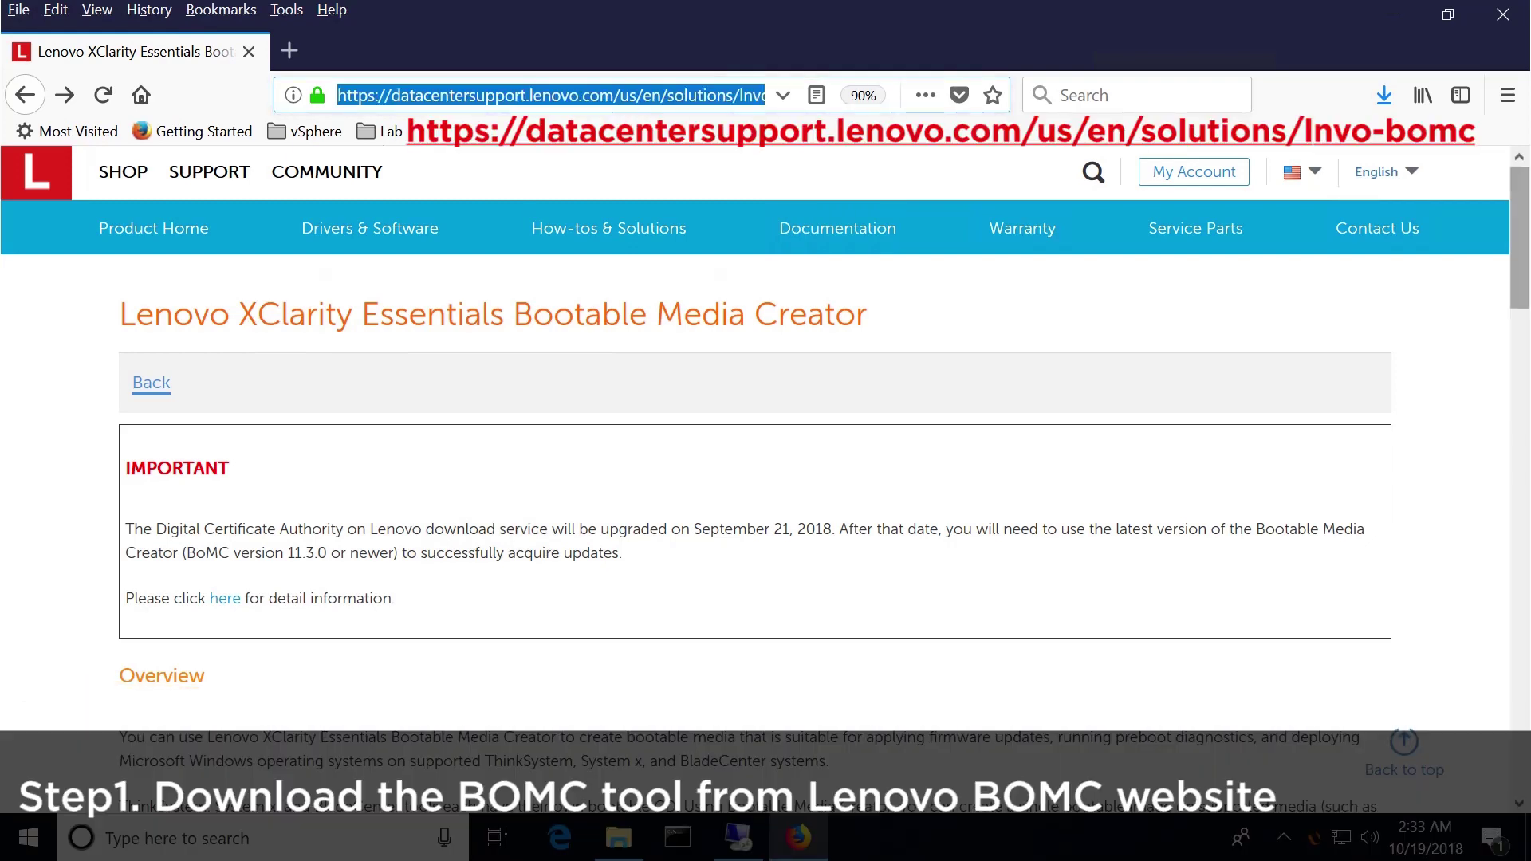
pyautogui.scroll(-3, 798, 503)
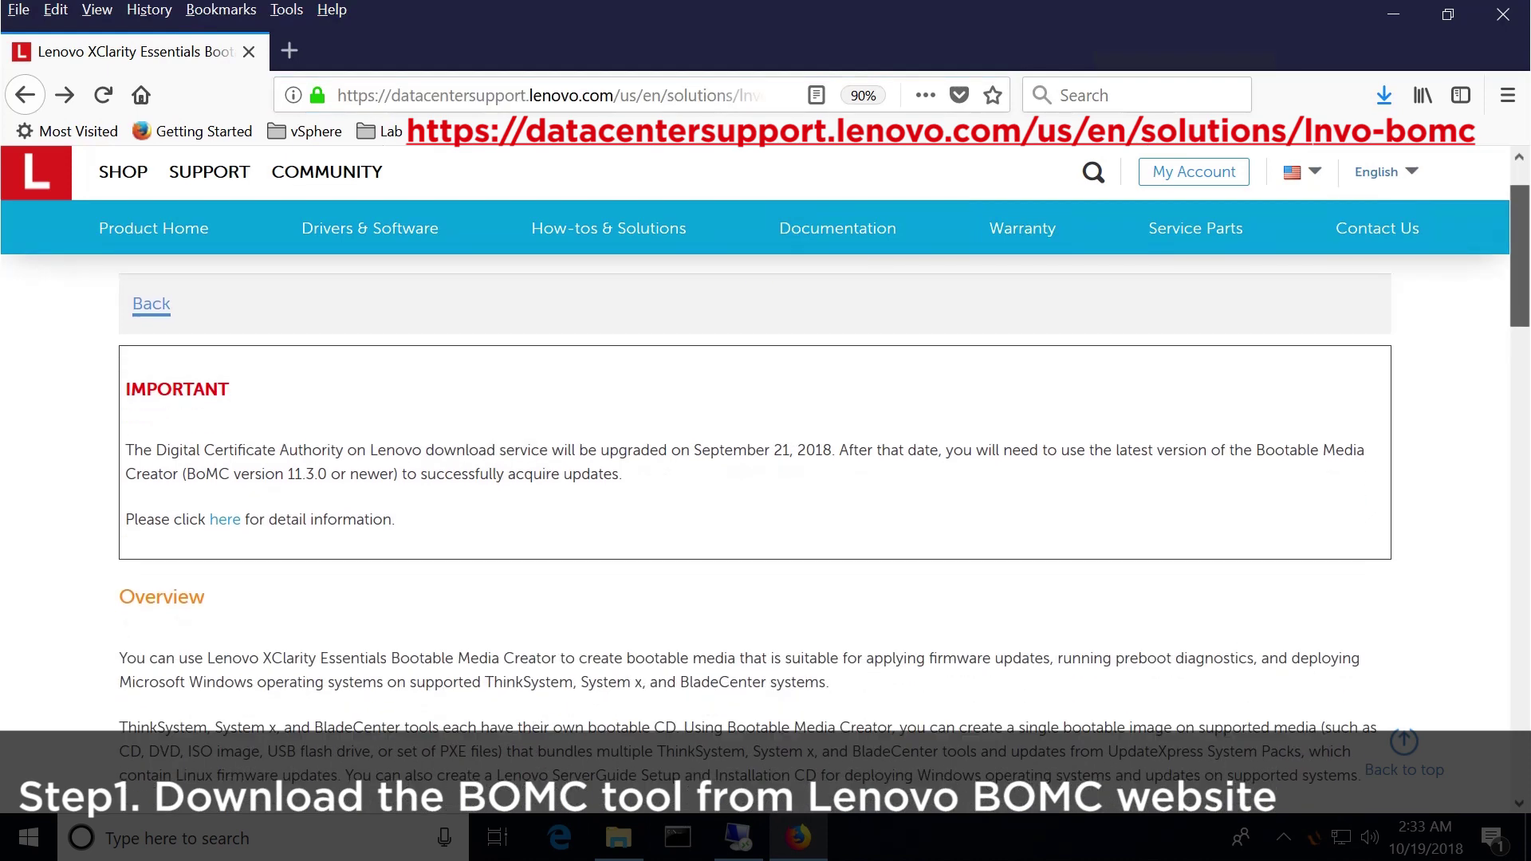
pyautogui.scroll(-12, 754, 518)
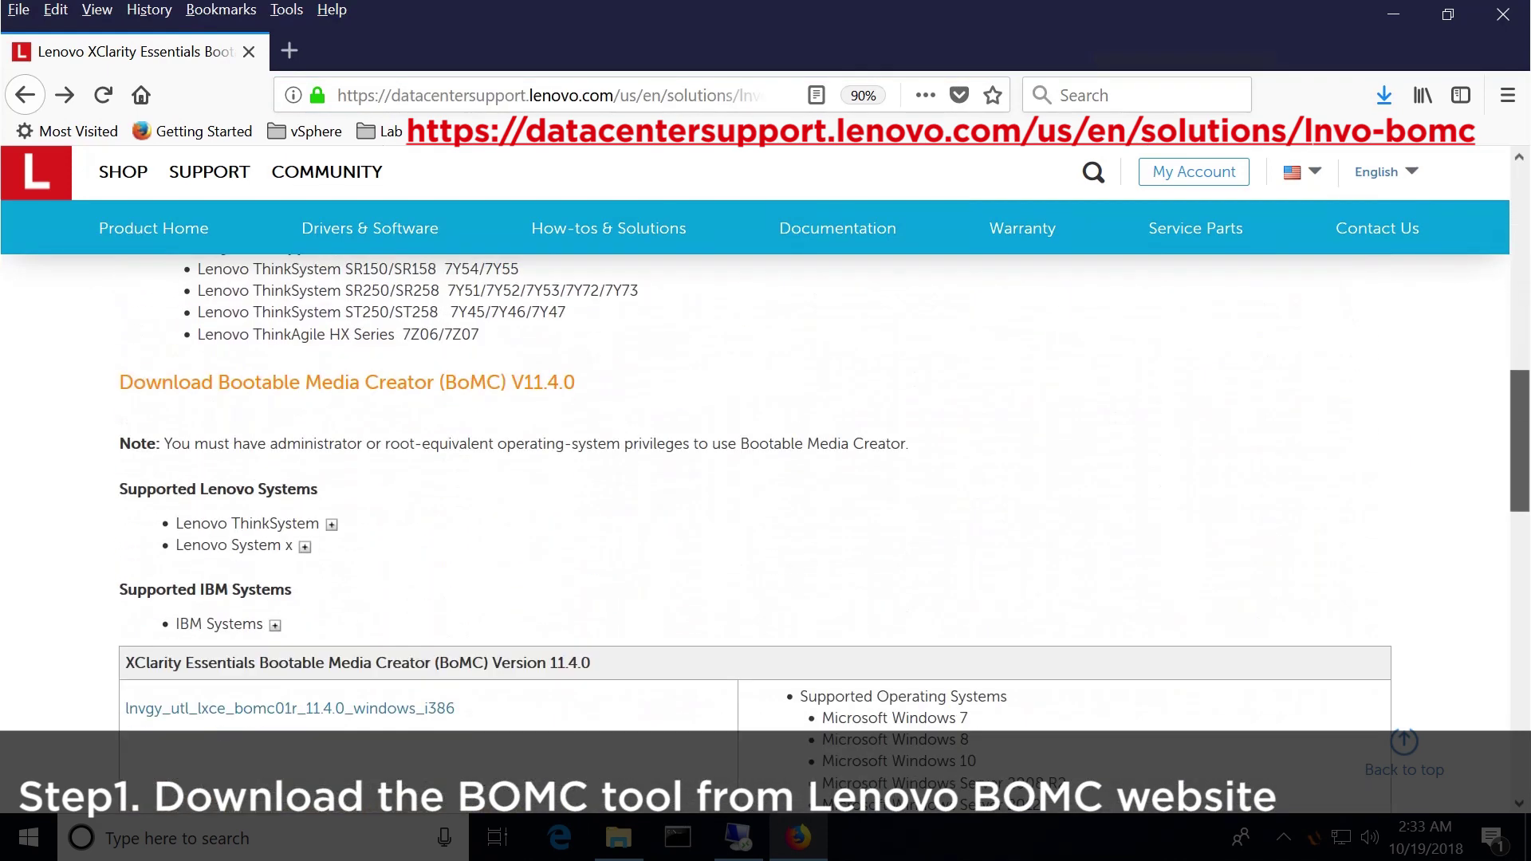
pyautogui.scroll(-3, 755, 519)
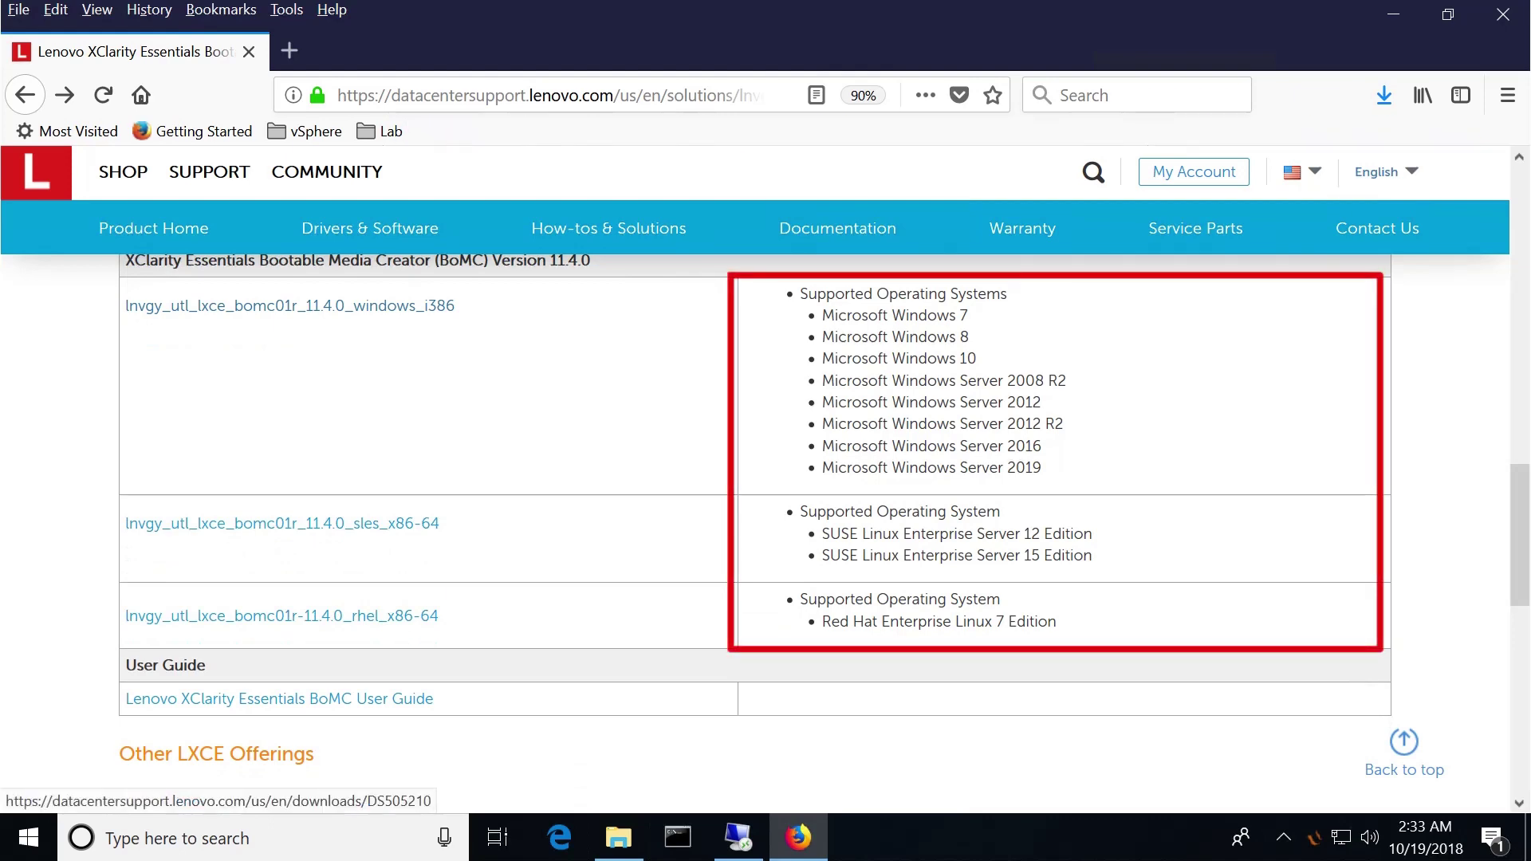
pyautogui.click(289, 306)
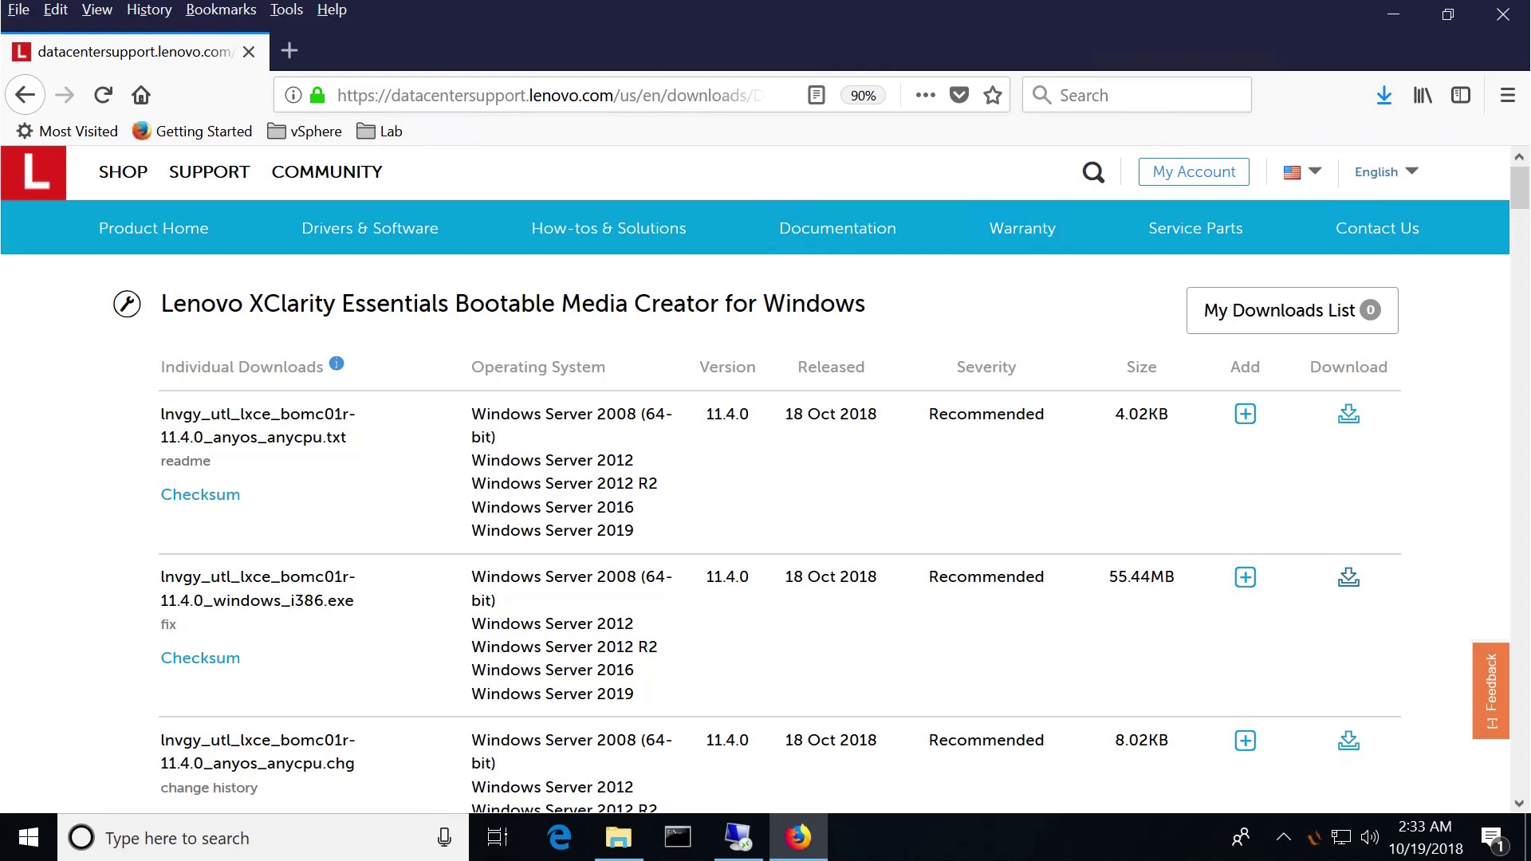
pyautogui.click(1348, 577)
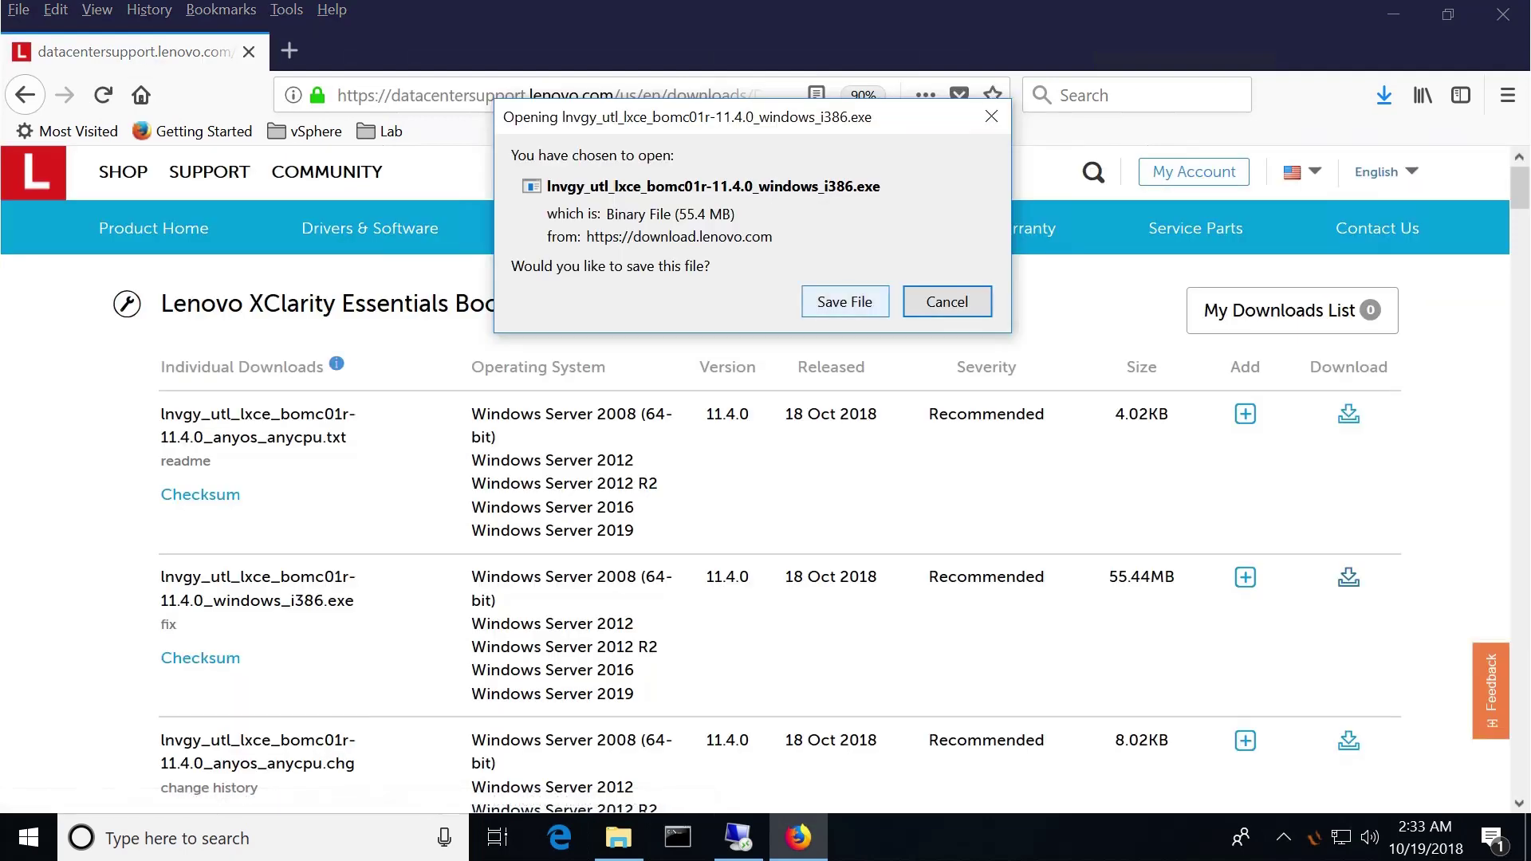
pyautogui.click(844, 301)
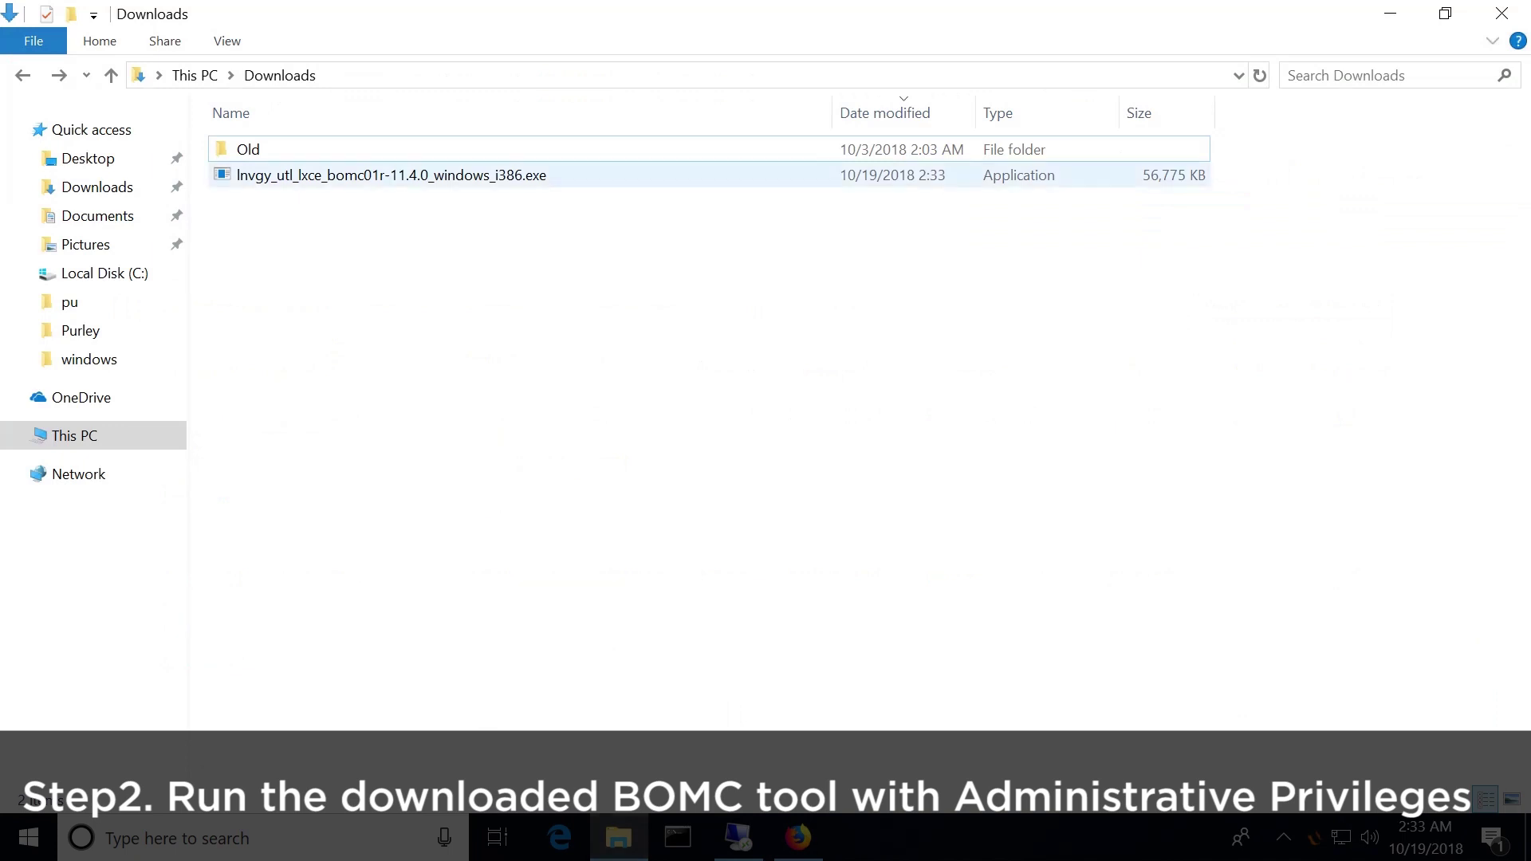
# - Run the BoMC 11.4.0 executable as administrator and approve the User Account Control prompt
pyautogui.rightClick(359, 176)
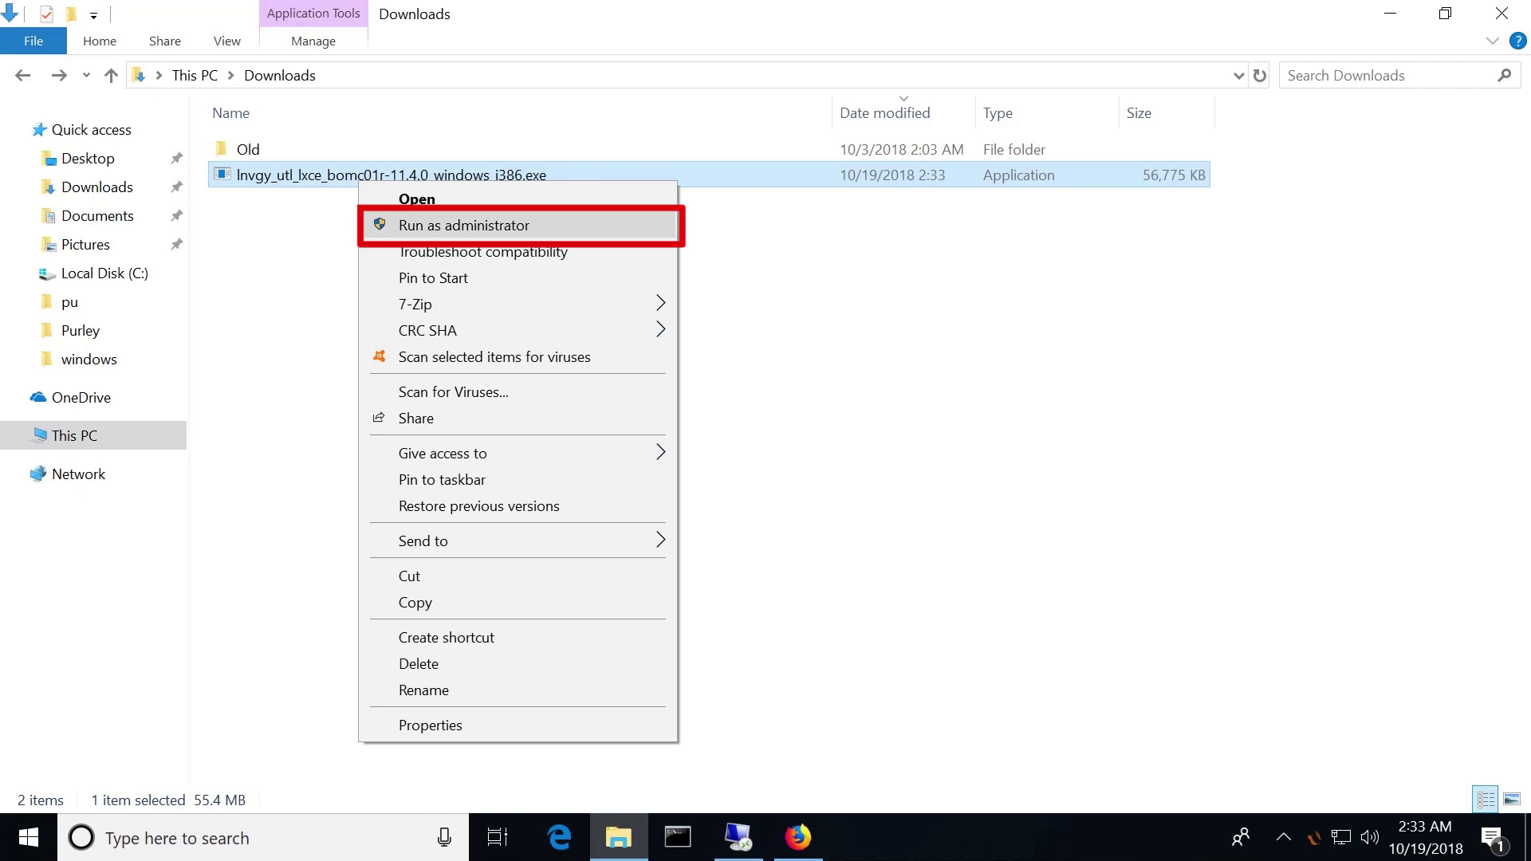
pyautogui.press('Return')
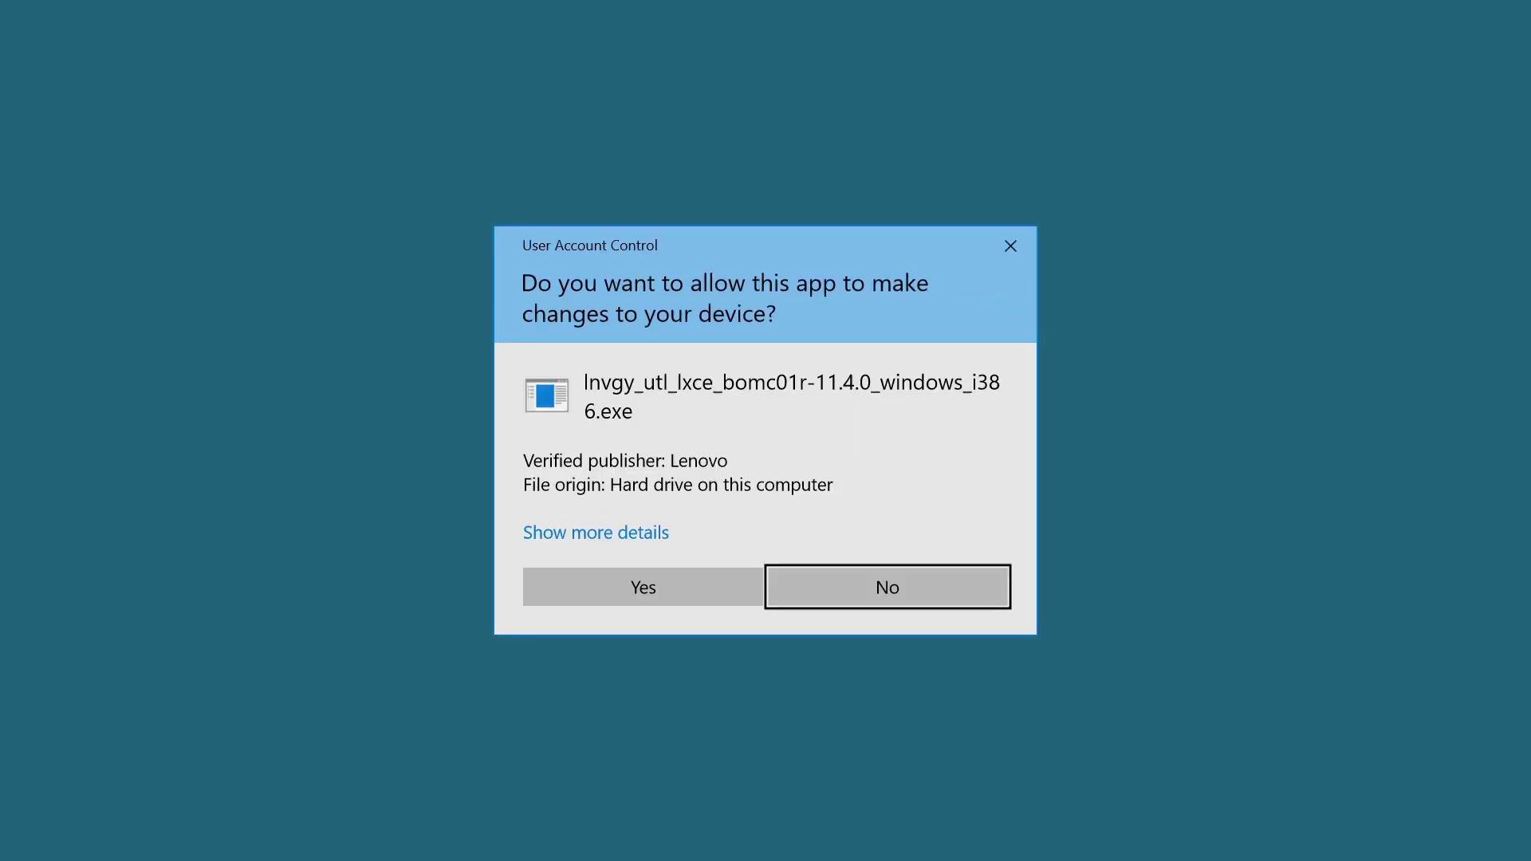
pyautogui.click(642, 587)
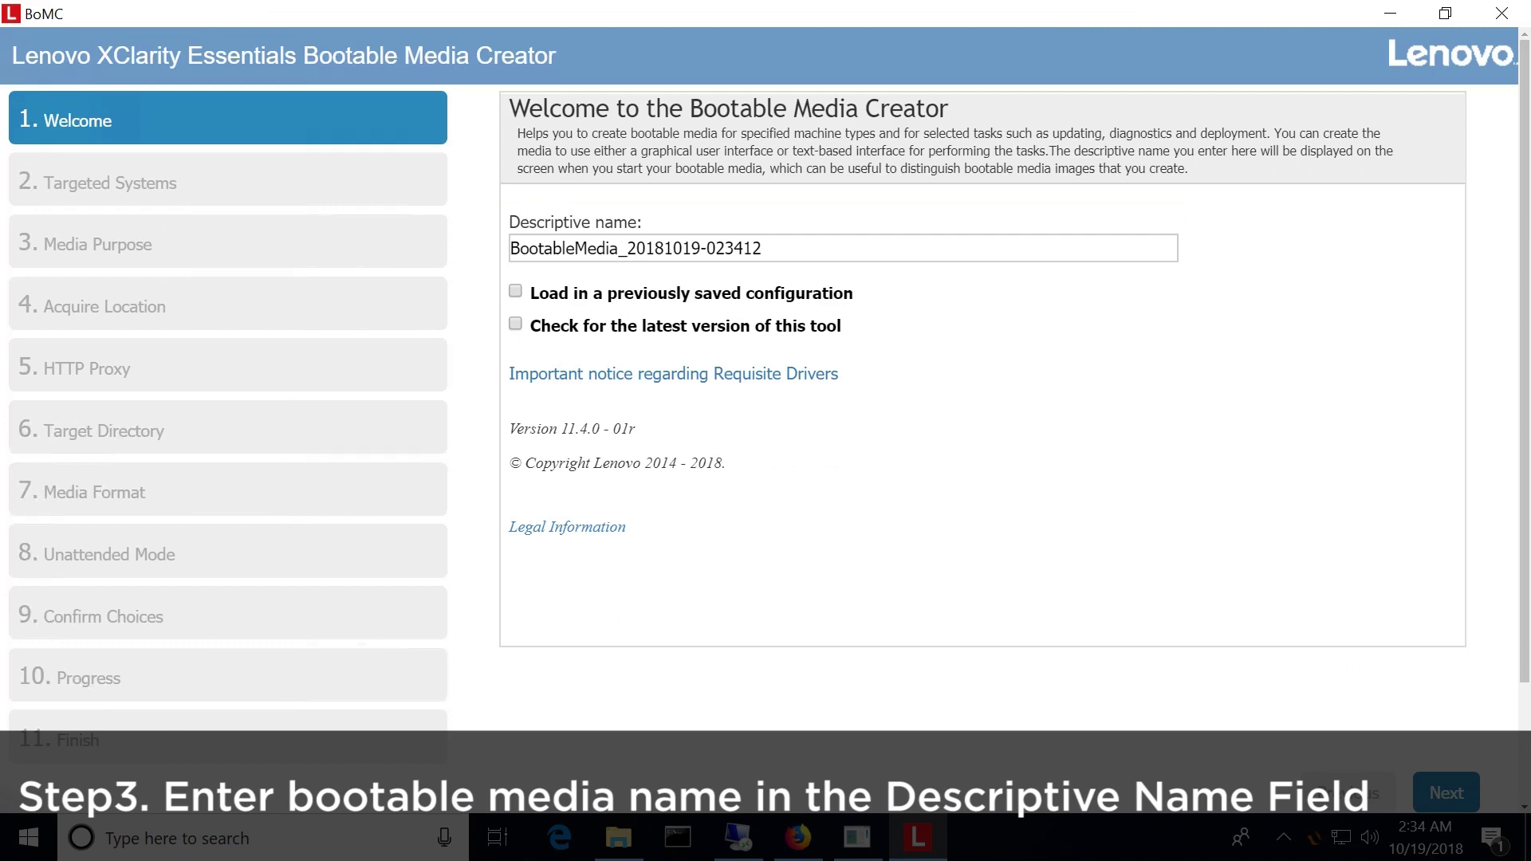
# - Target Lenovo ThinkSystem SR630 Server (7X02), keeping UpdateXpress System Packs as source and no proxy
pyautogui.click(1445, 792)
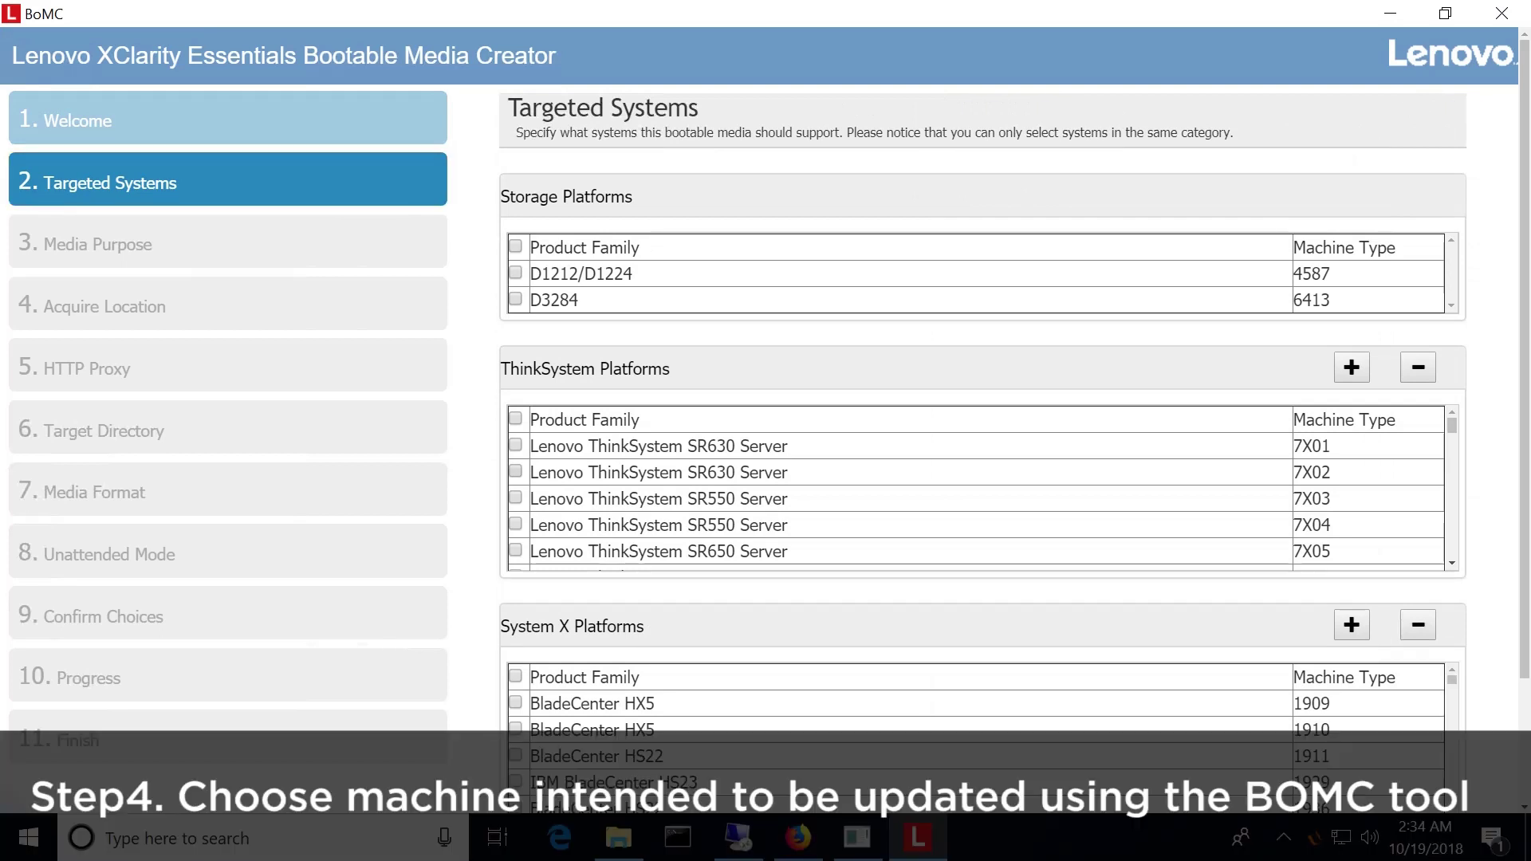
pyautogui.click(515, 471)
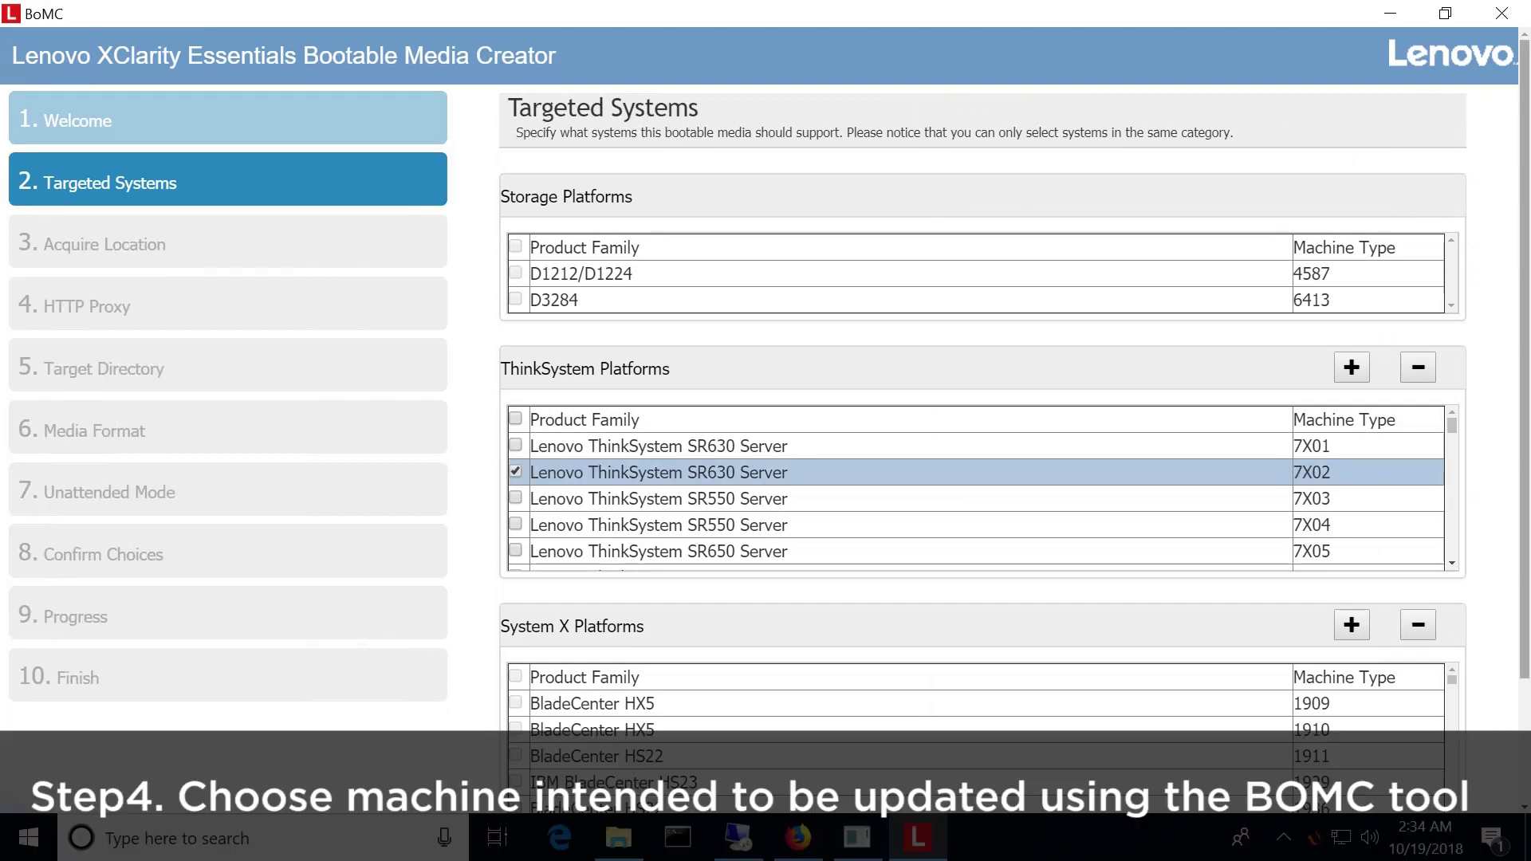
pyautogui.moveTo(1524, 359); pyautogui.dragTo(1524, 482)
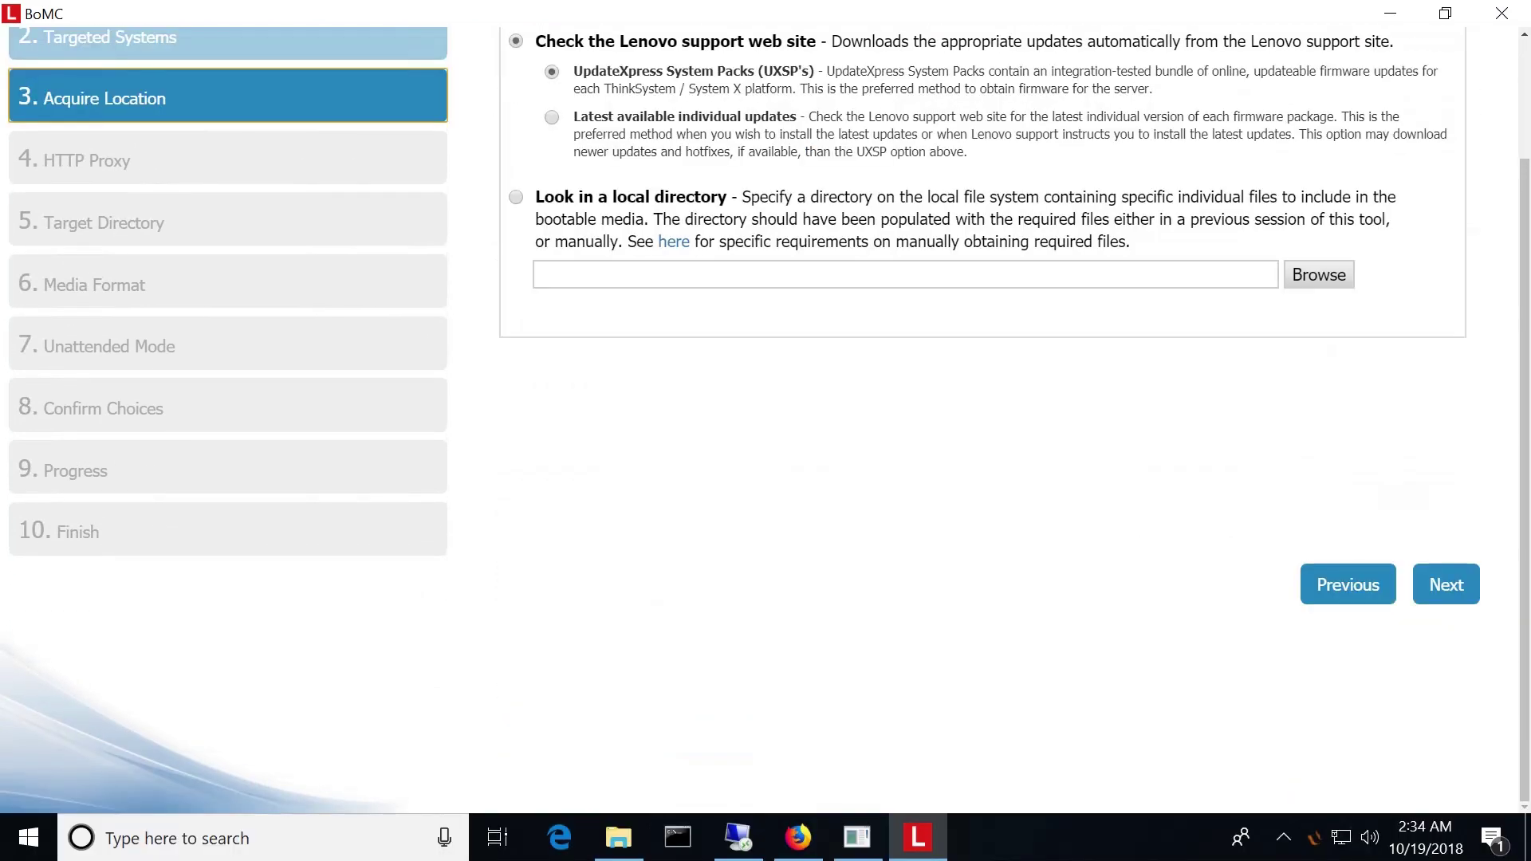
pyautogui.moveTo(1524, 478); pyautogui.dragTo(1524, 357)
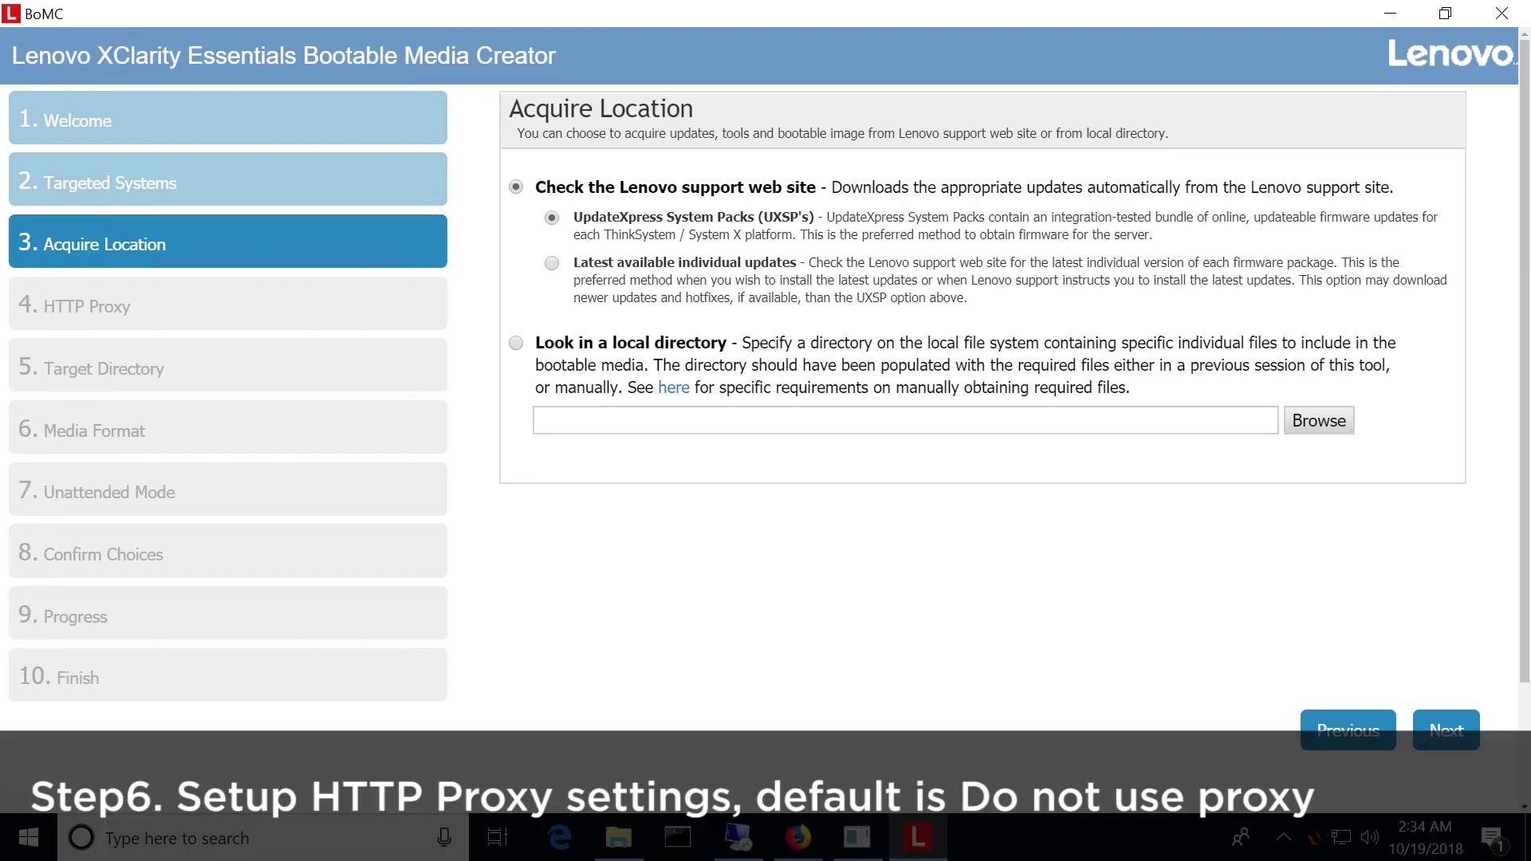
pyautogui.click(1445, 730)
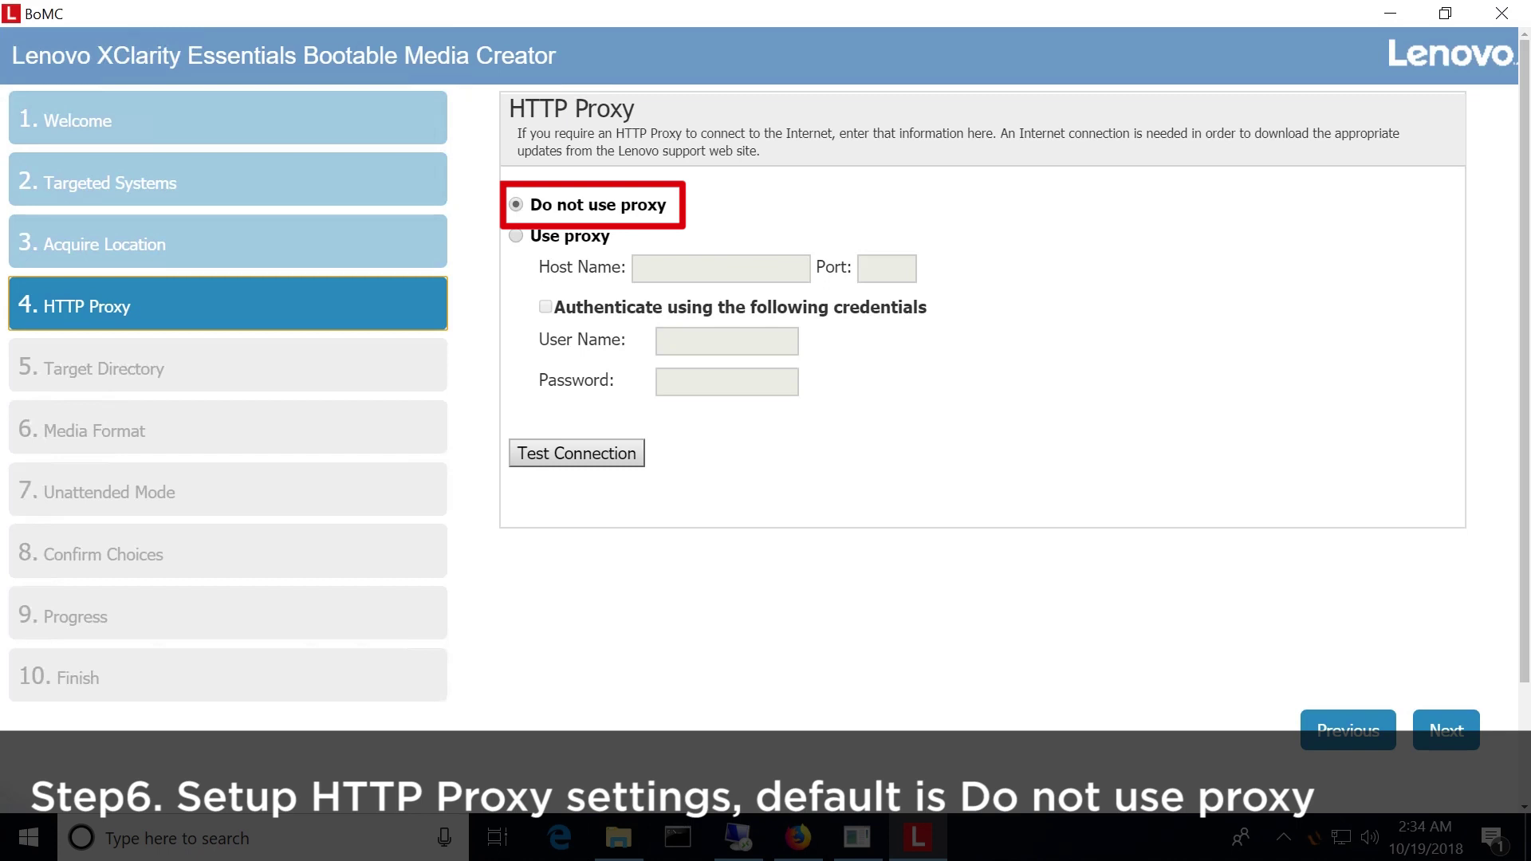
pyautogui.click(1445, 730)
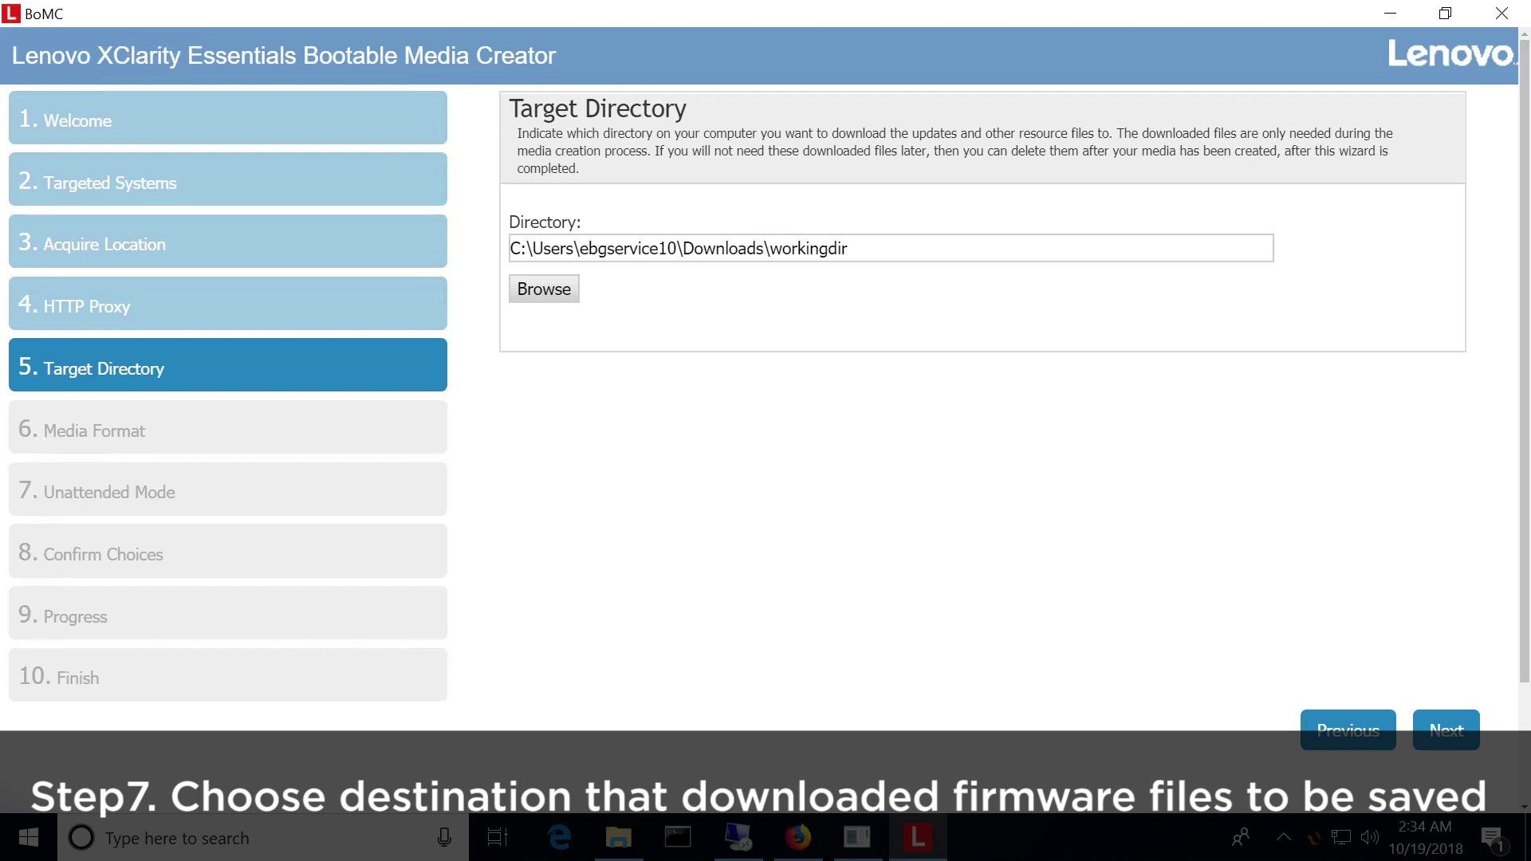
# - Keep the workingdir target directory and write a CD/DVD image file, bootable.iso
pyautogui.click(1446, 731)
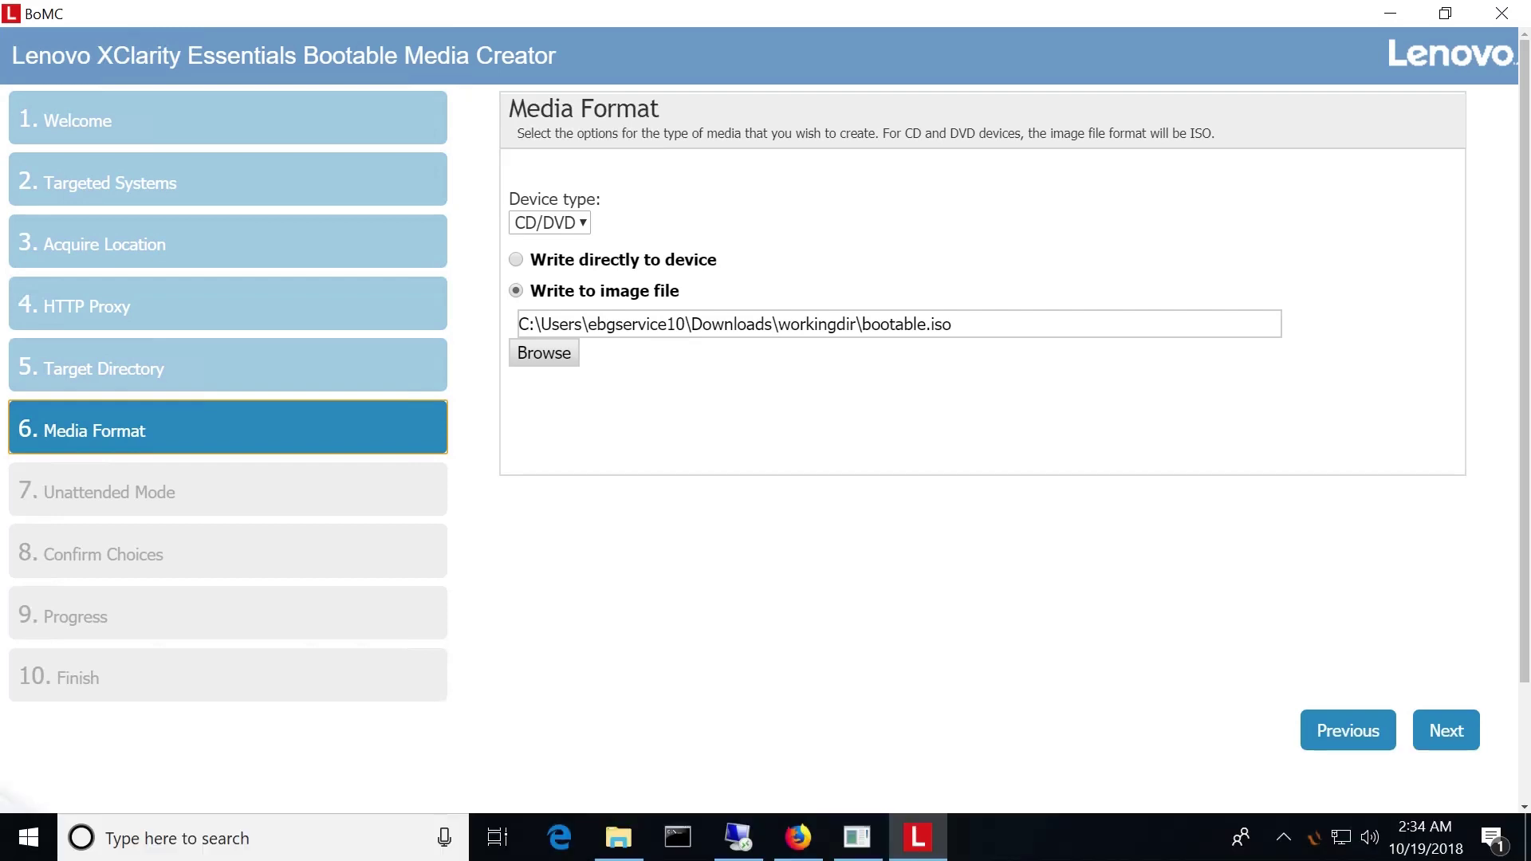
pyautogui.click(550, 223)
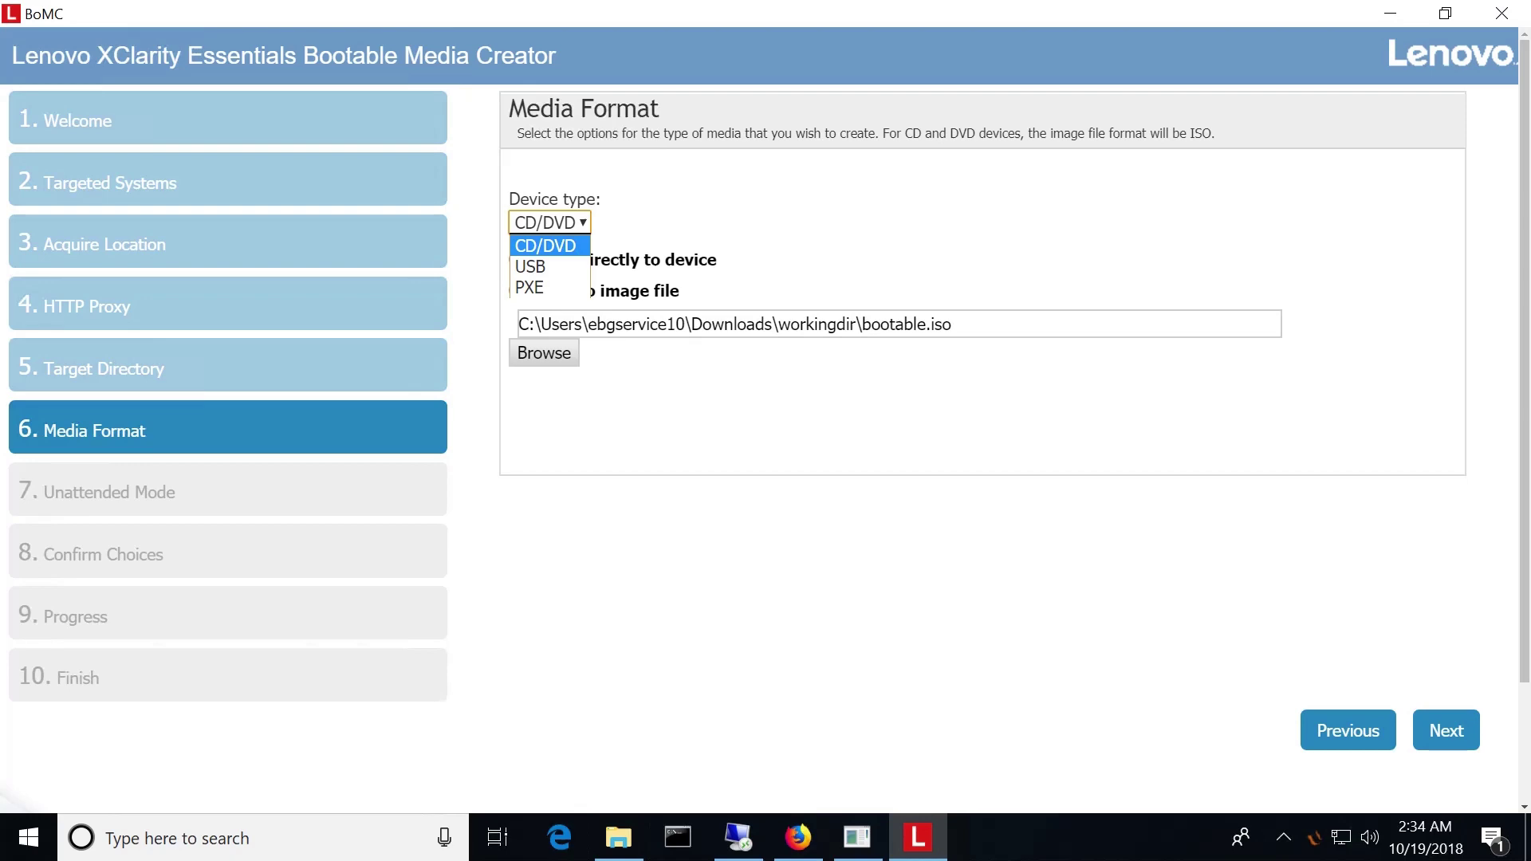
pyautogui.press('Escape')
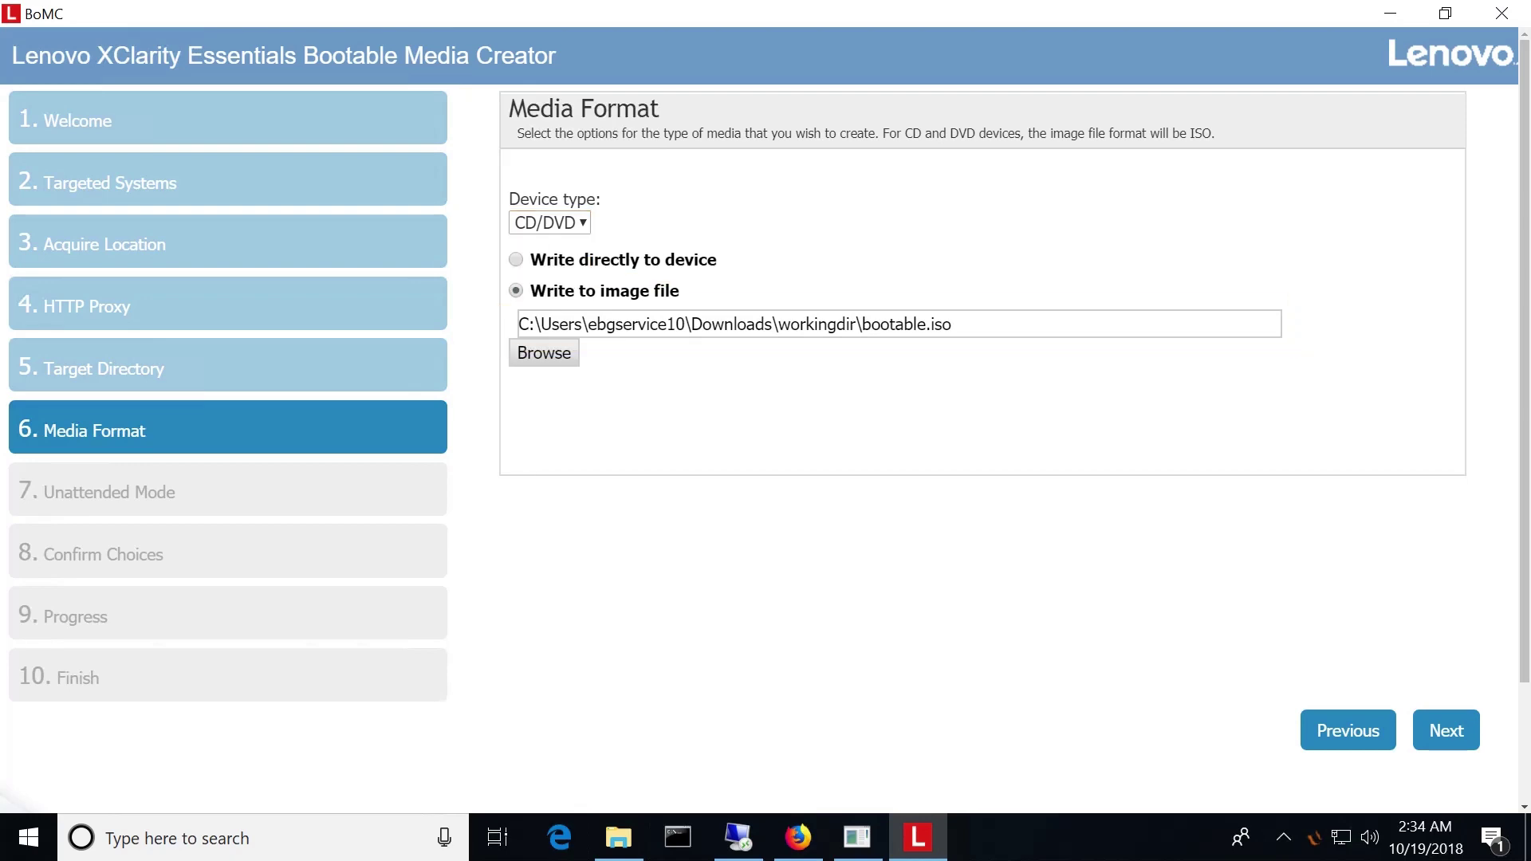
pyautogui.click(1445, 730)
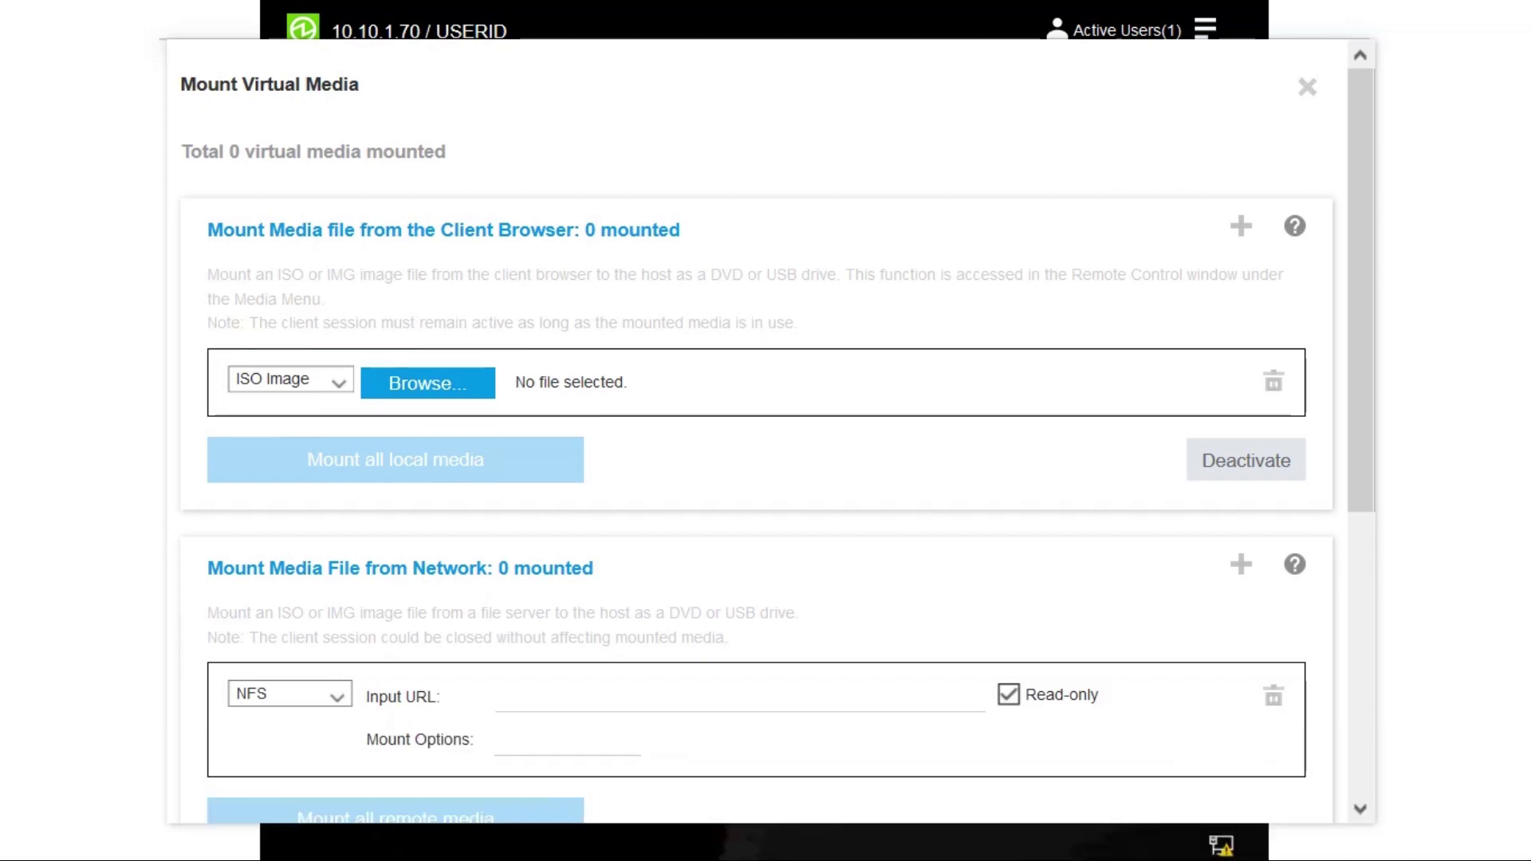
# - Choose bootable.iso from this computer and mount all local media onto the server
pyautogui.click(428, 385)
pyautogui.press('Return')
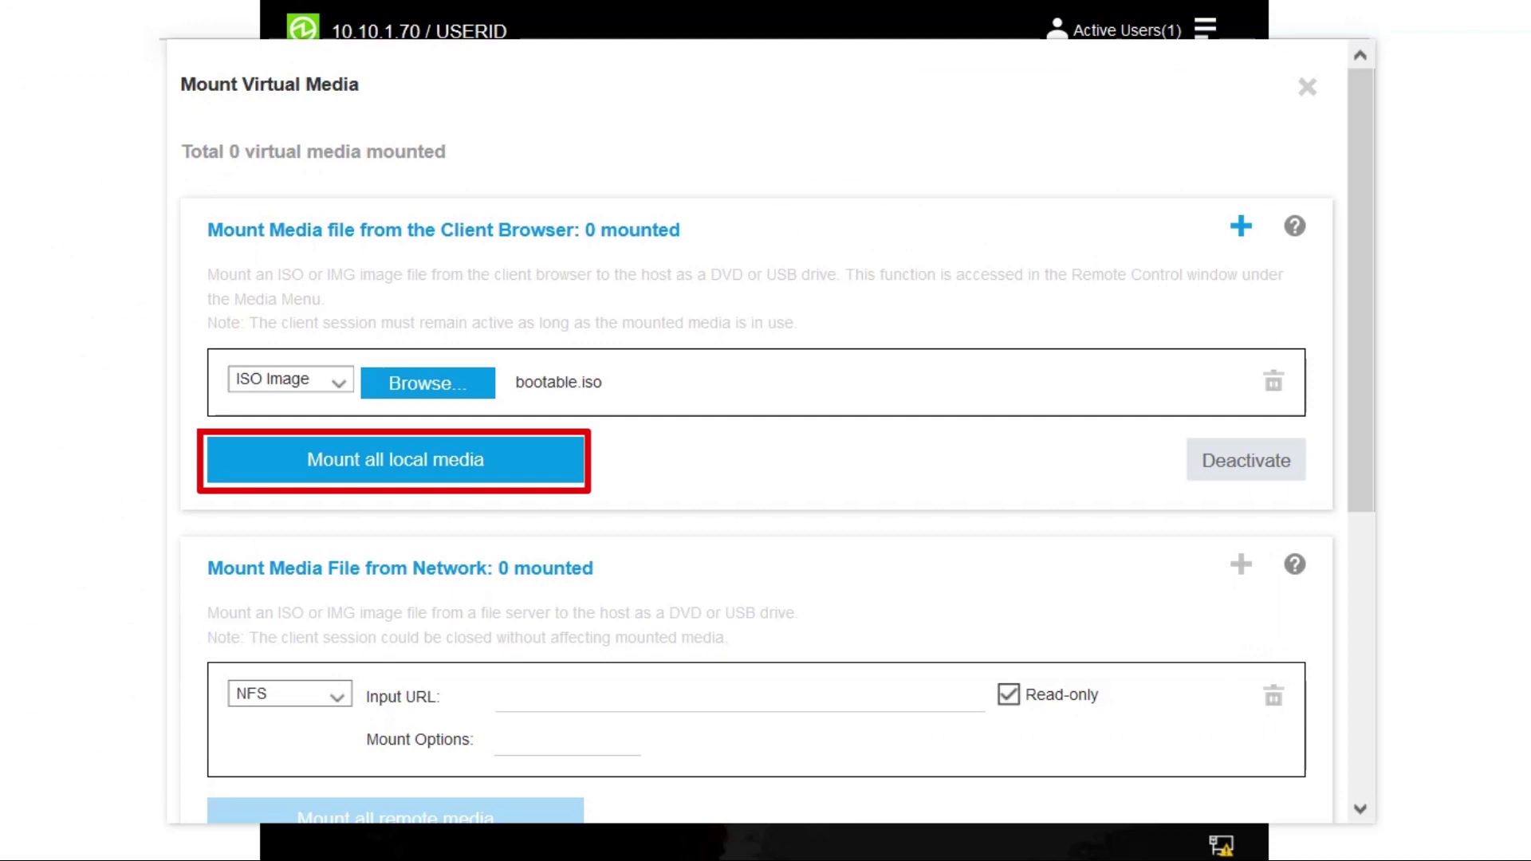
pyautogui.click(395, 459)
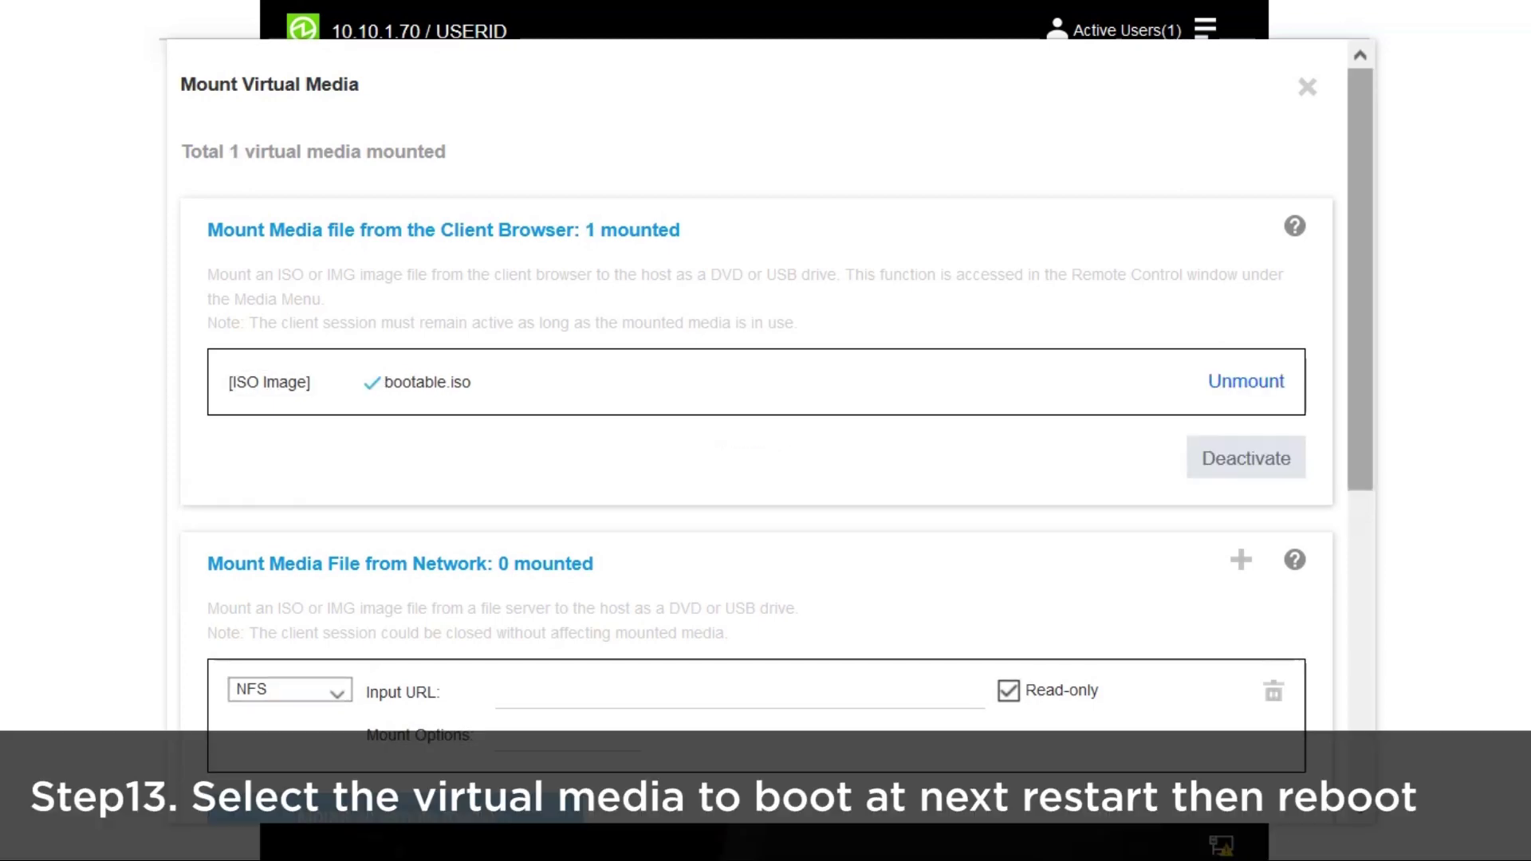
pyautogui.moveTo(1361, 279); pyautogui.dragTo(1360, 582)
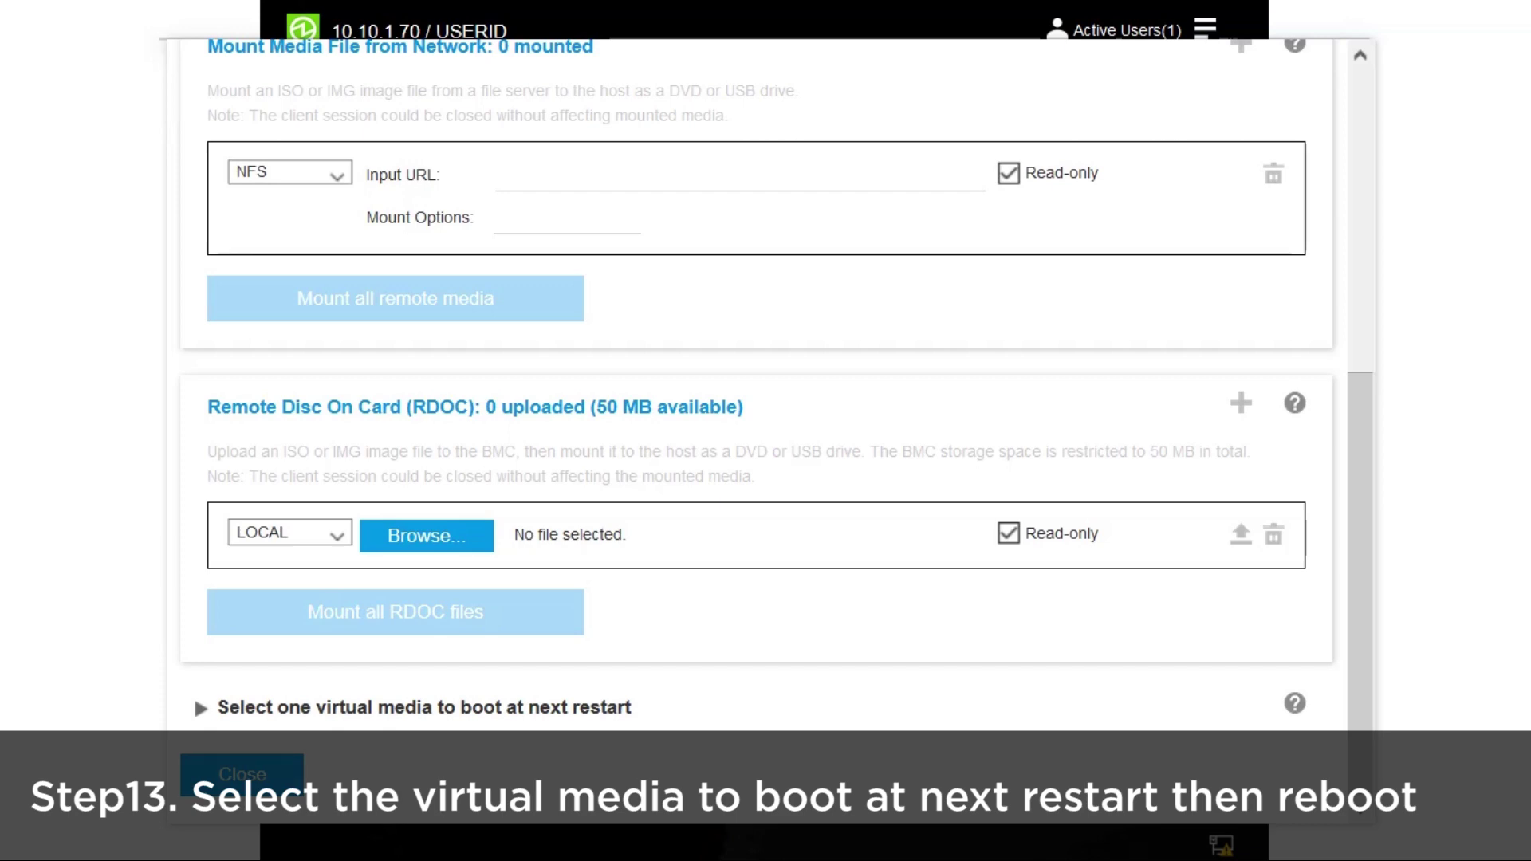
# - Choose [ISO Image]bootable.iso for next boot with 'Restart server normally' and confirm with OK
pyautogui.click(193, 695)
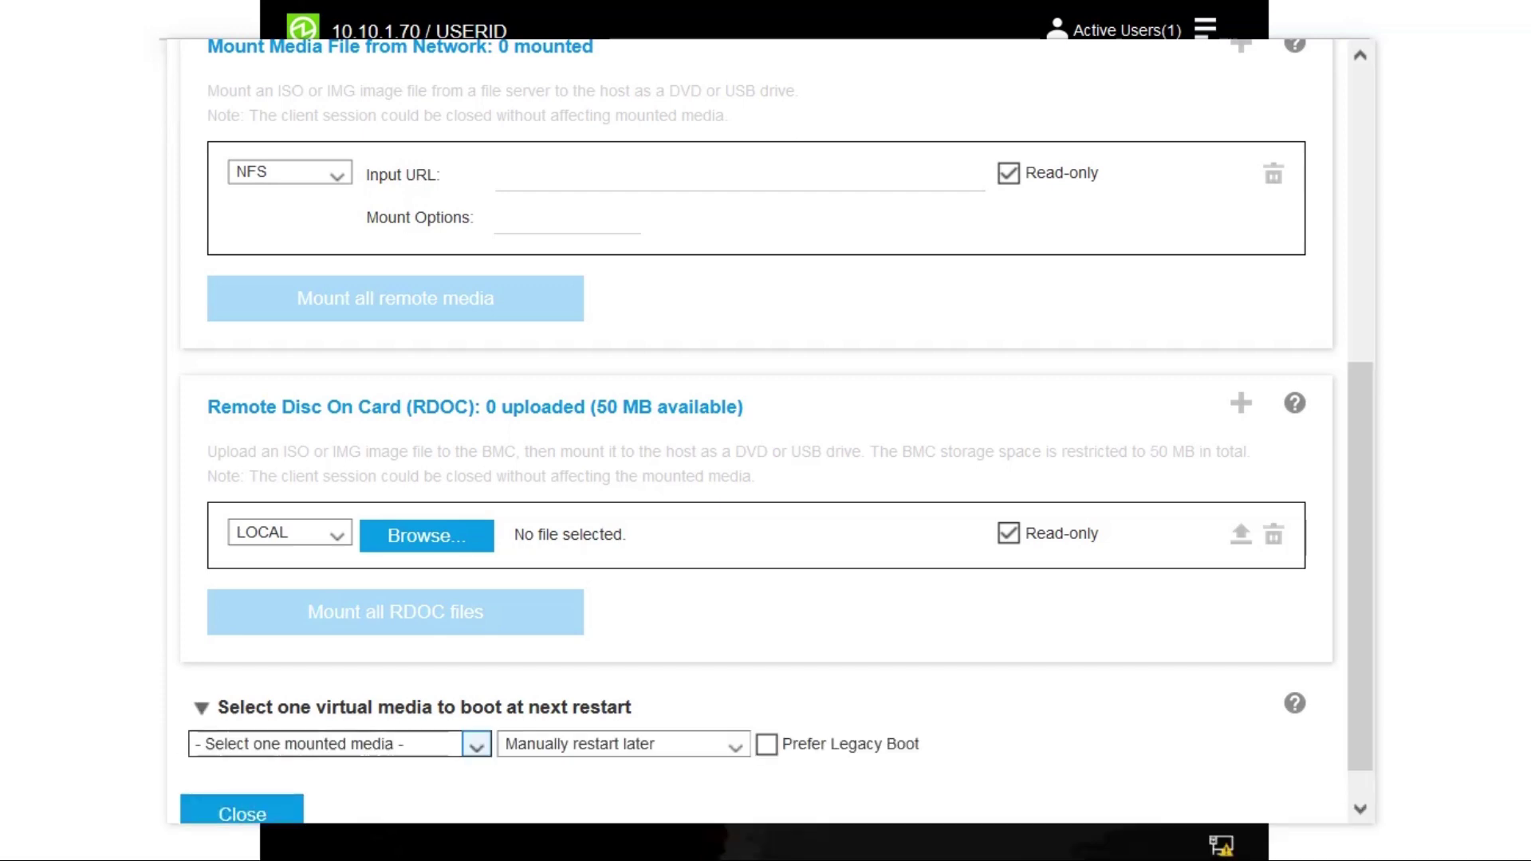
pyautogui.moveTo(1360, 606); pyautogui.dragTo(1361, 631)
pyautogui.click(476, 704)
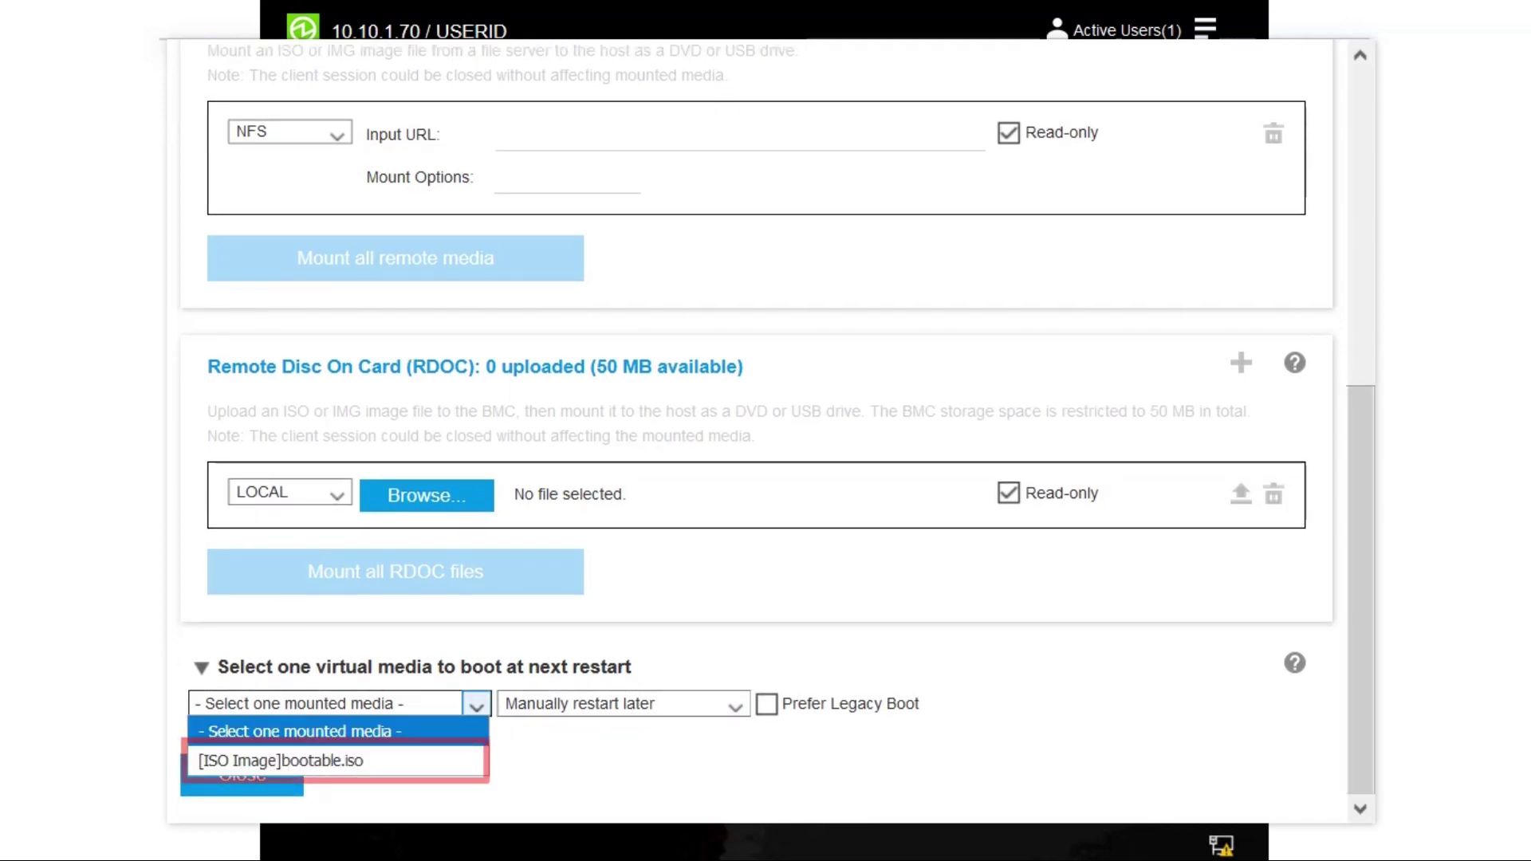
pyautogui.click(335, 761)
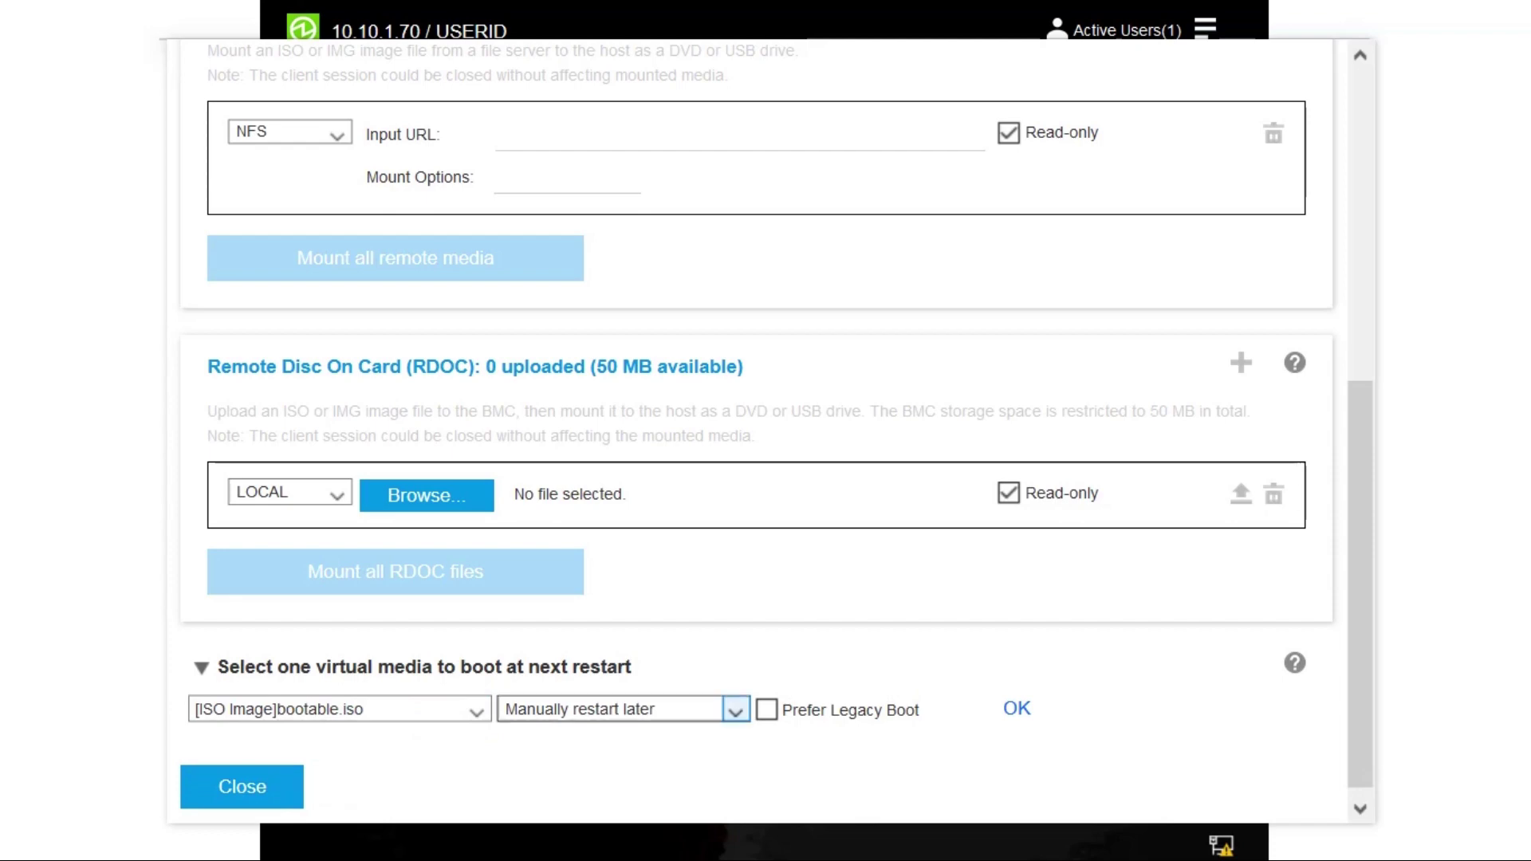
pyautogui.click(735, 709)
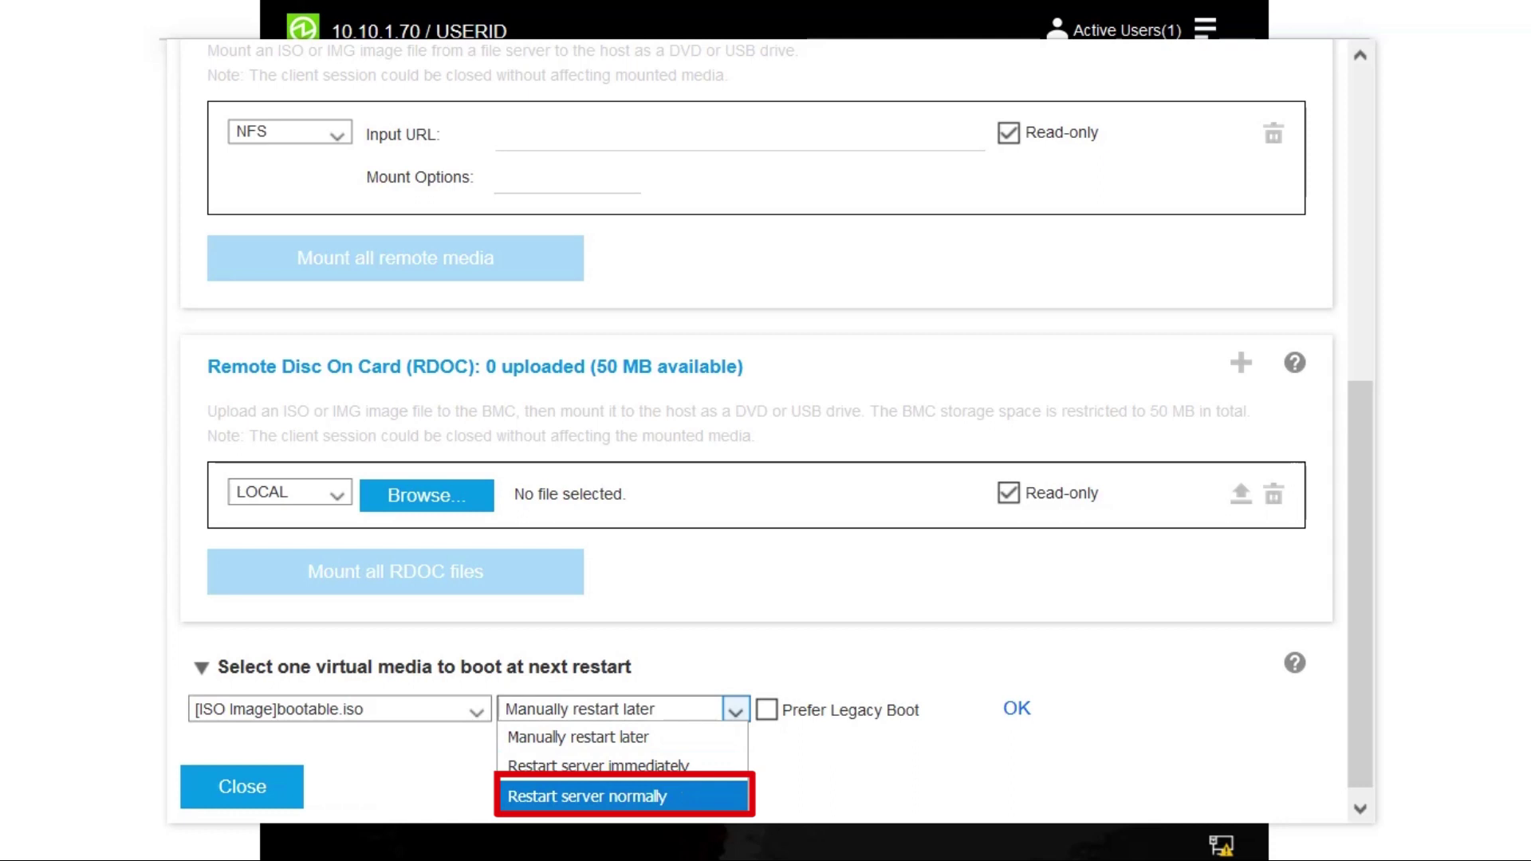
pyautogui.click(587, 796)
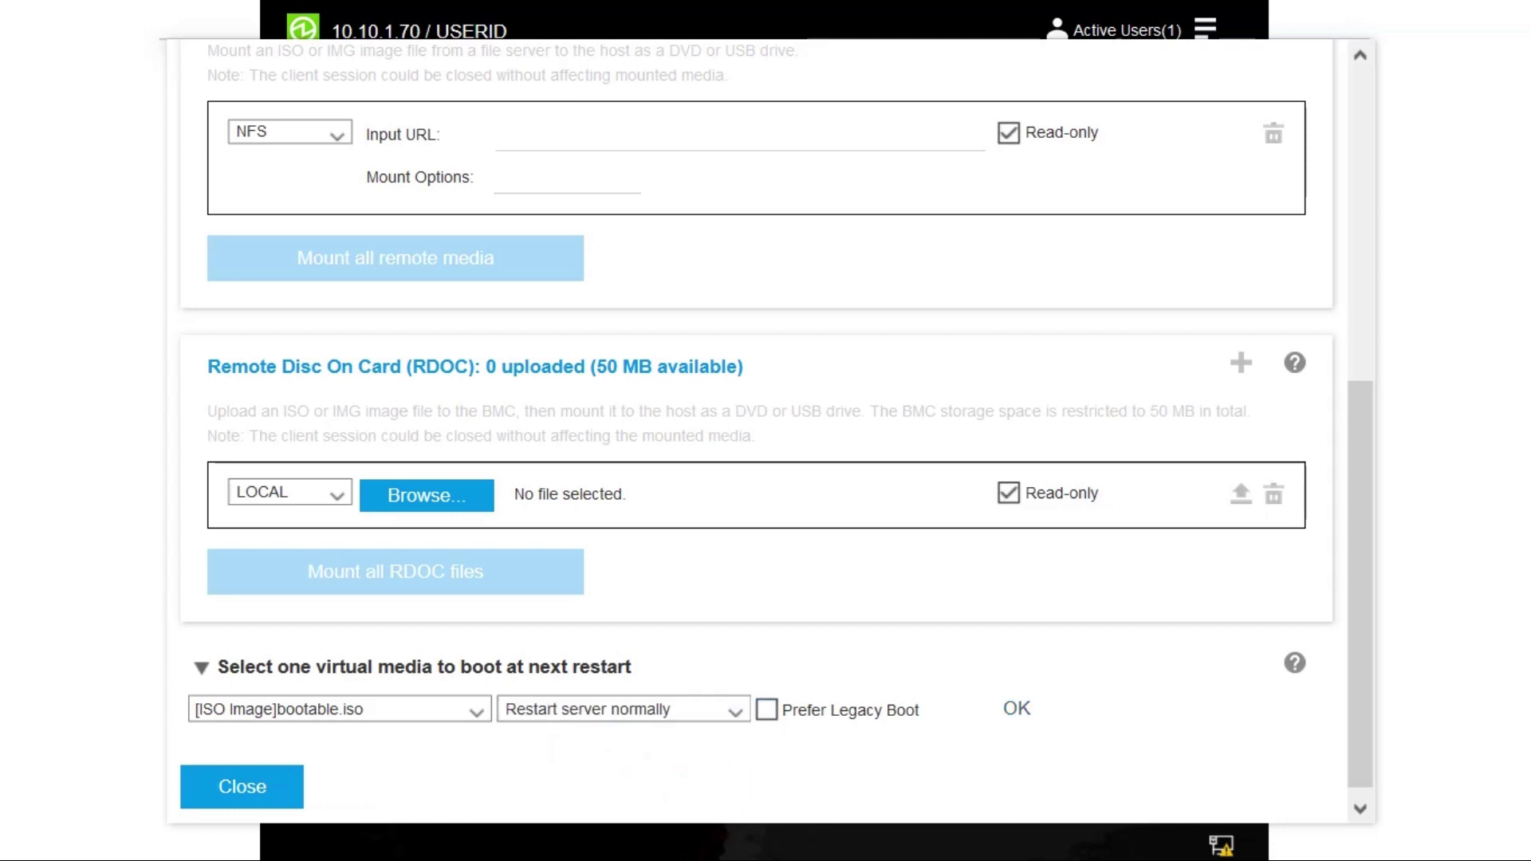
pyautogui.click(1017, 709)
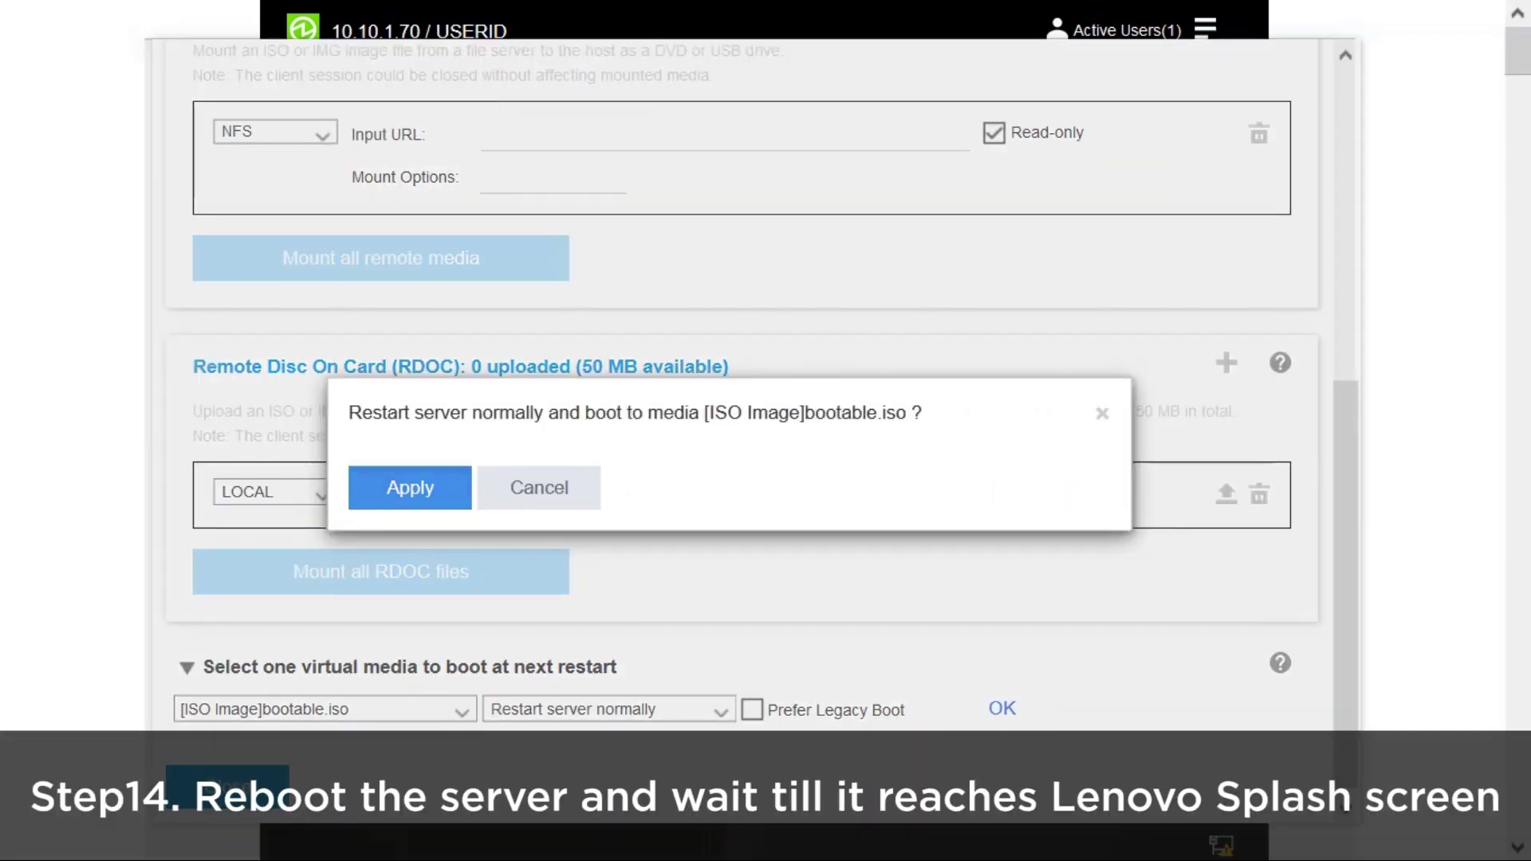
# - Apply the normal restart so the server boots bootable.iso into UpdateXpress
pyautogui.click(410, 487)
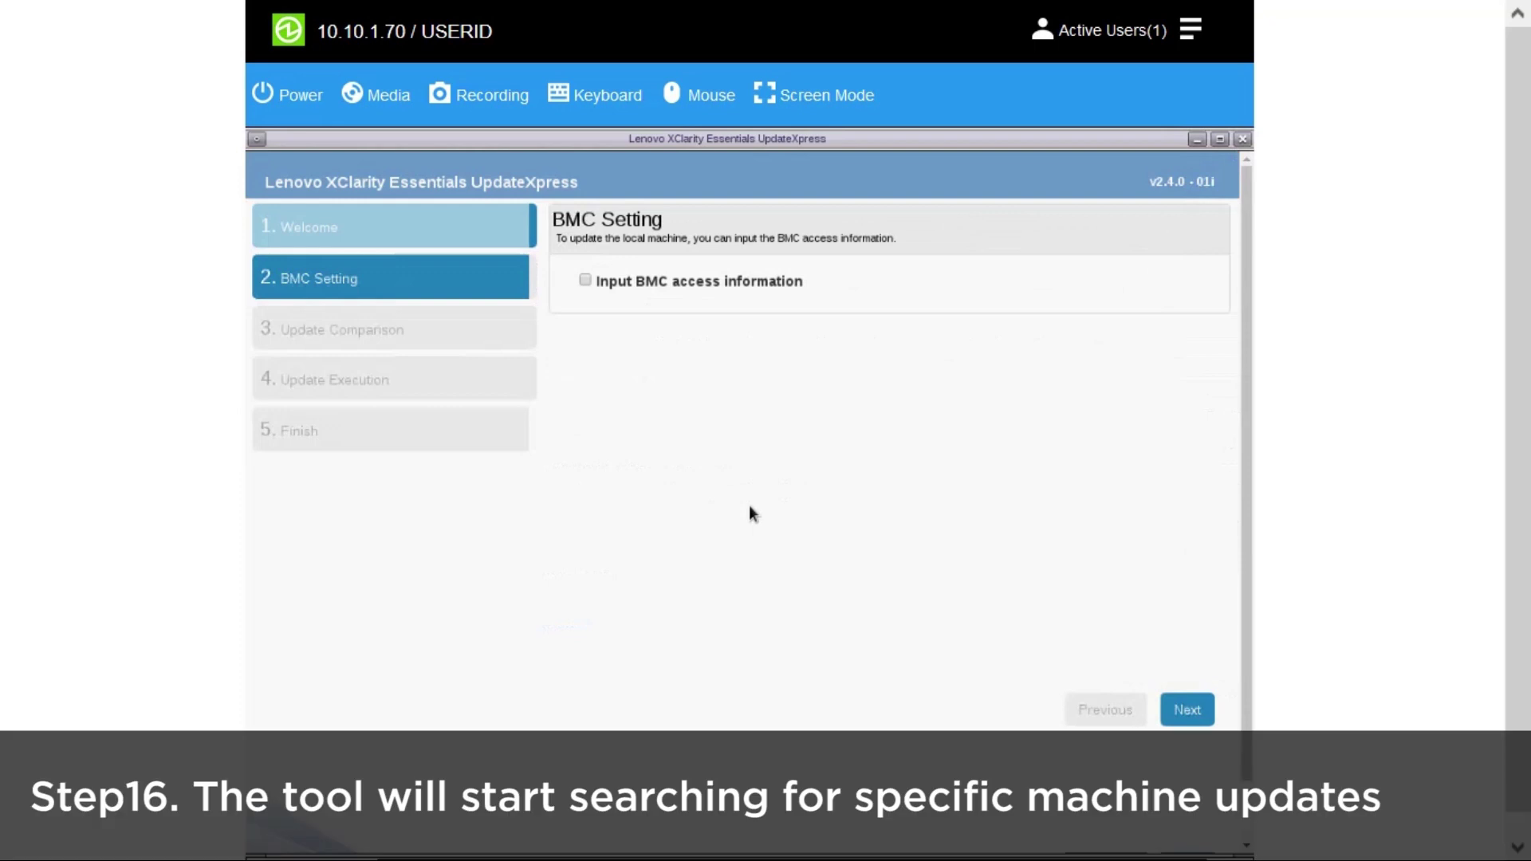
# - Stop the automatic jump, tick only the Intel v23.1 Network FW update, and continue
pyautogui.click(1197, 714)
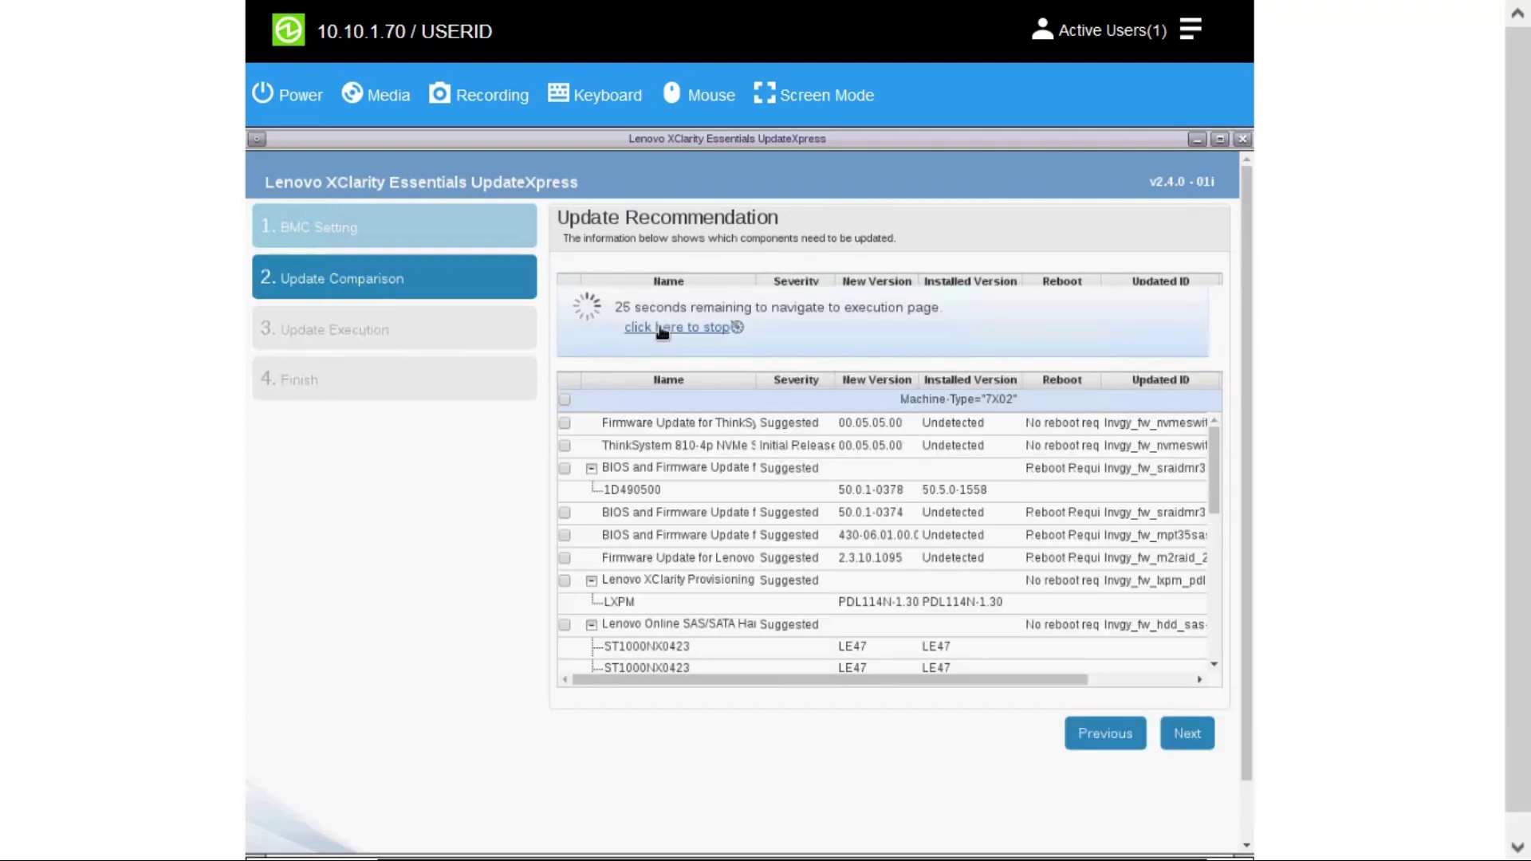
pyautogui.click(662, 328)
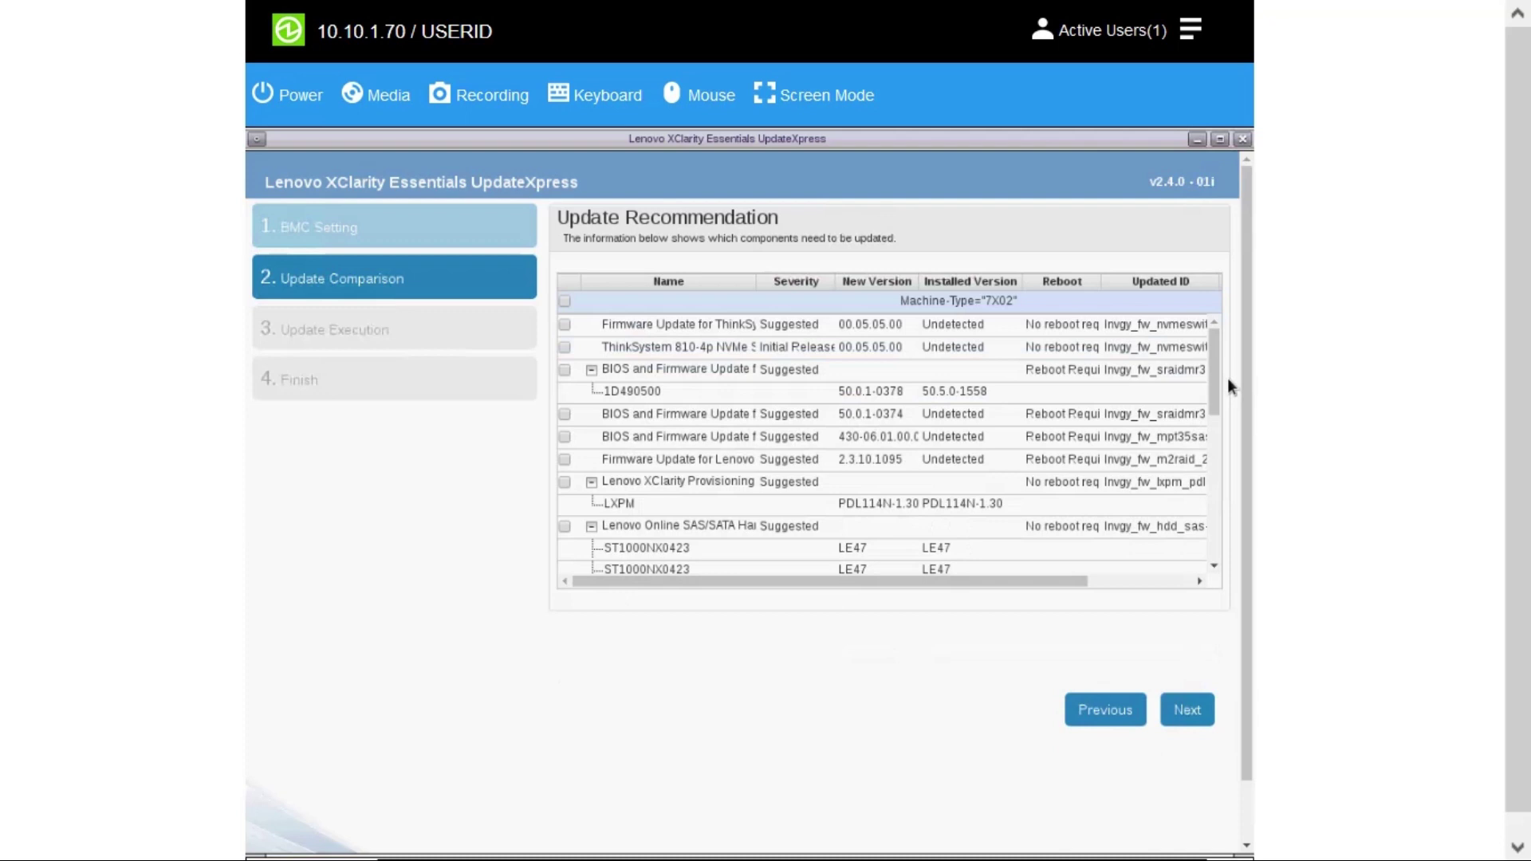
pyautogui.click(1213, 567)
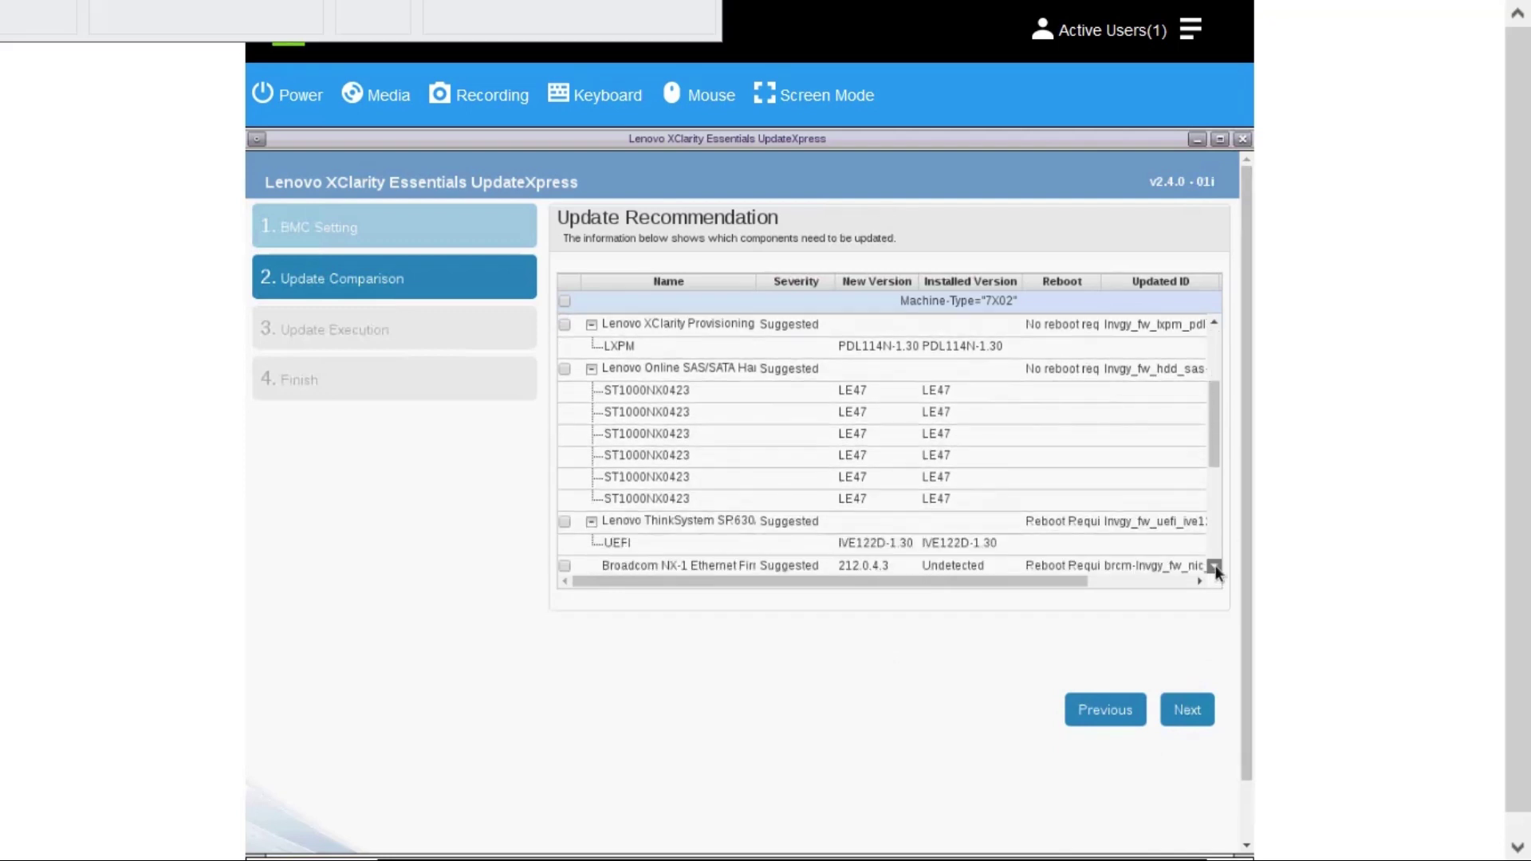
pyautogui.click(1213, 568)
pyautogui.click(1214, 568)
pyautogui.click(1214, 568)
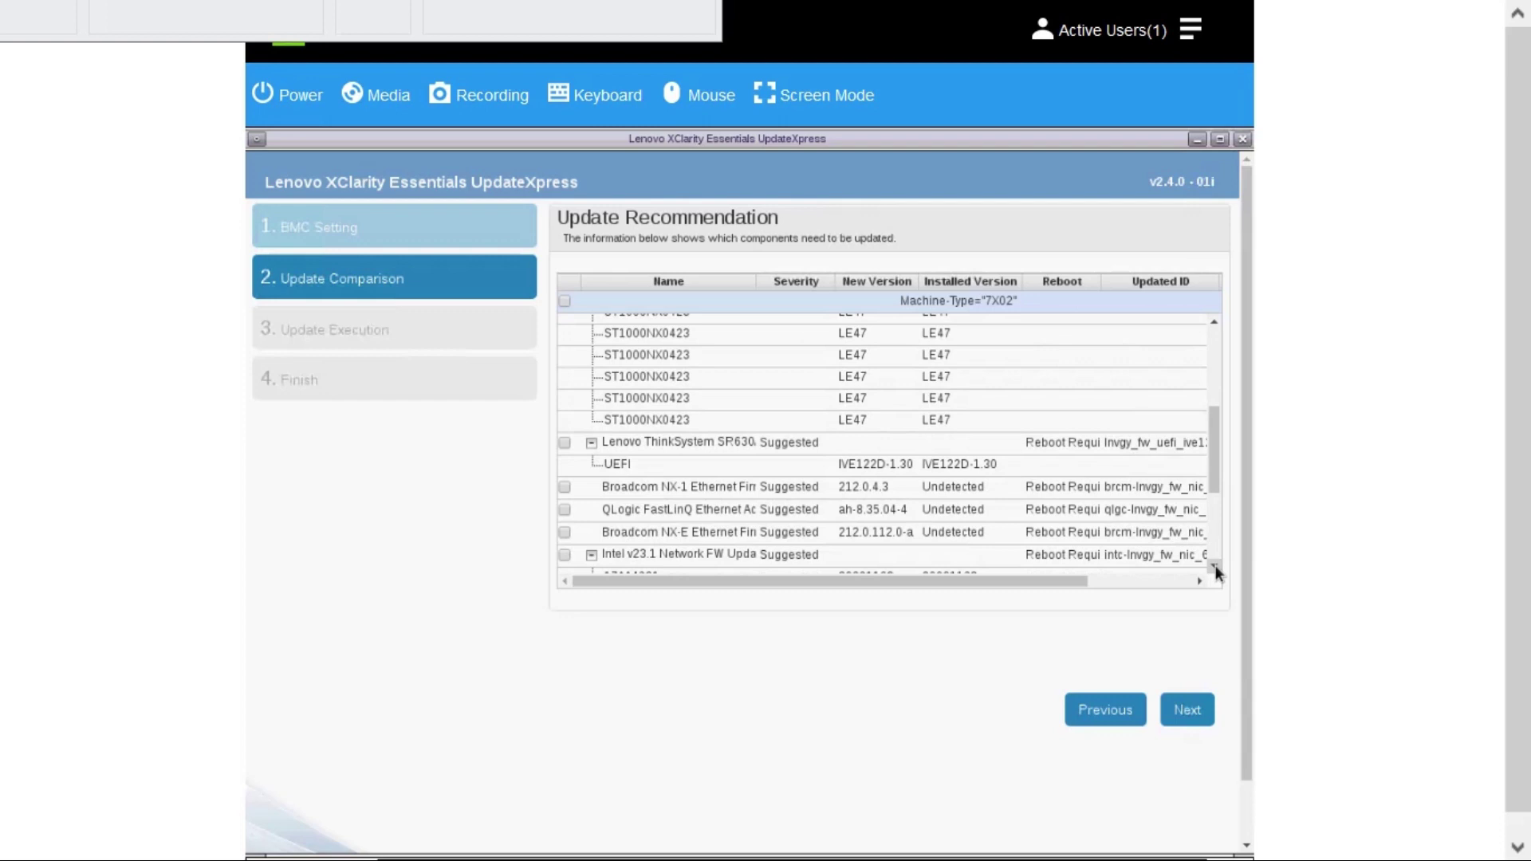
pyautogui.click(1214, 568)
pyautogui.click(1214, 567)
pyautogui.click(1213, 568)
pyautogui.click(1213, 568)
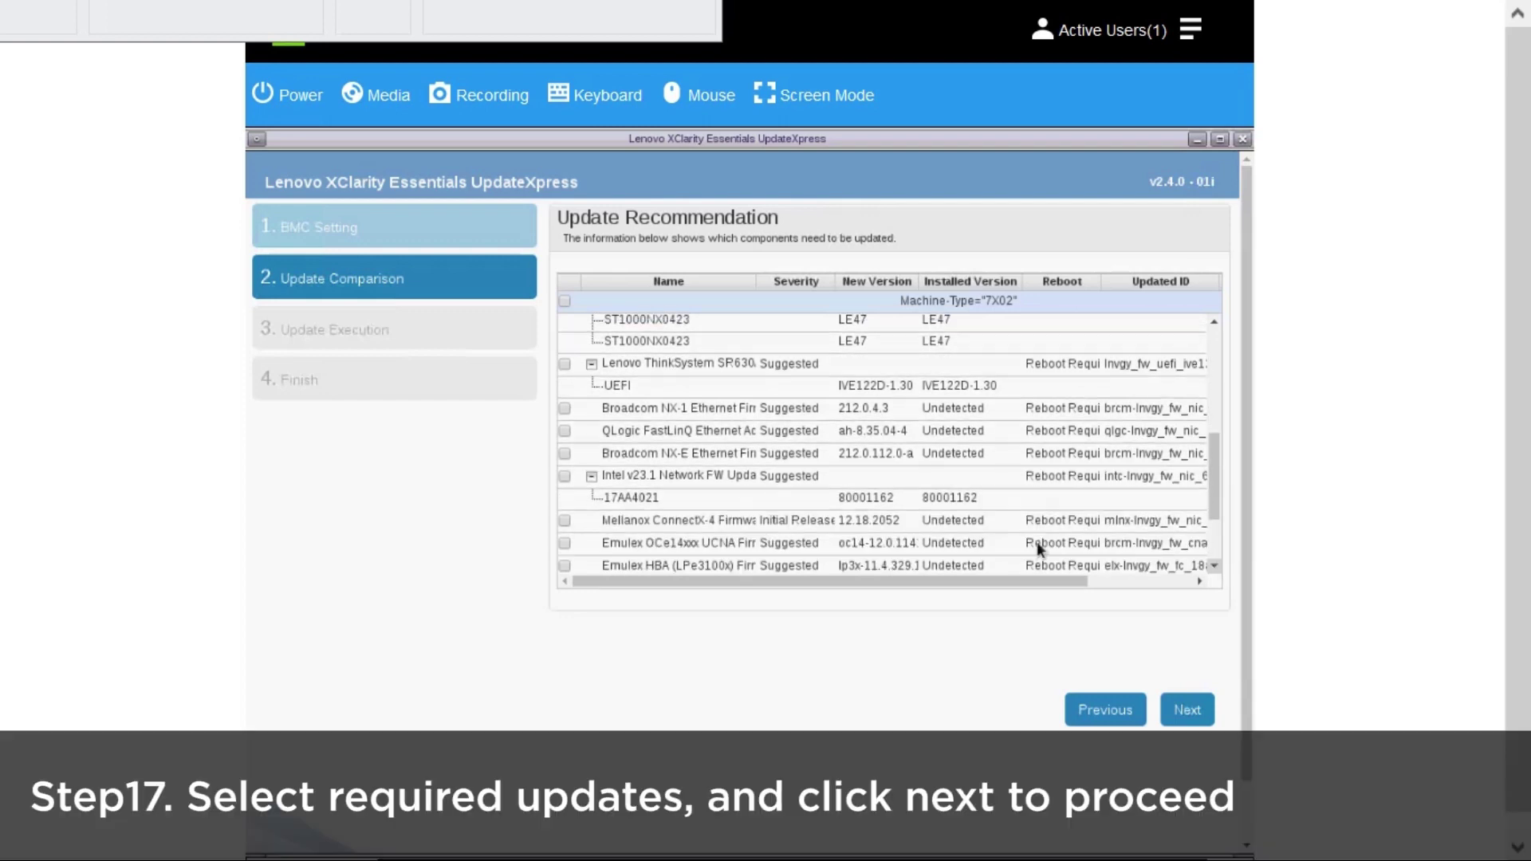
pyautogui.click(564, 476)
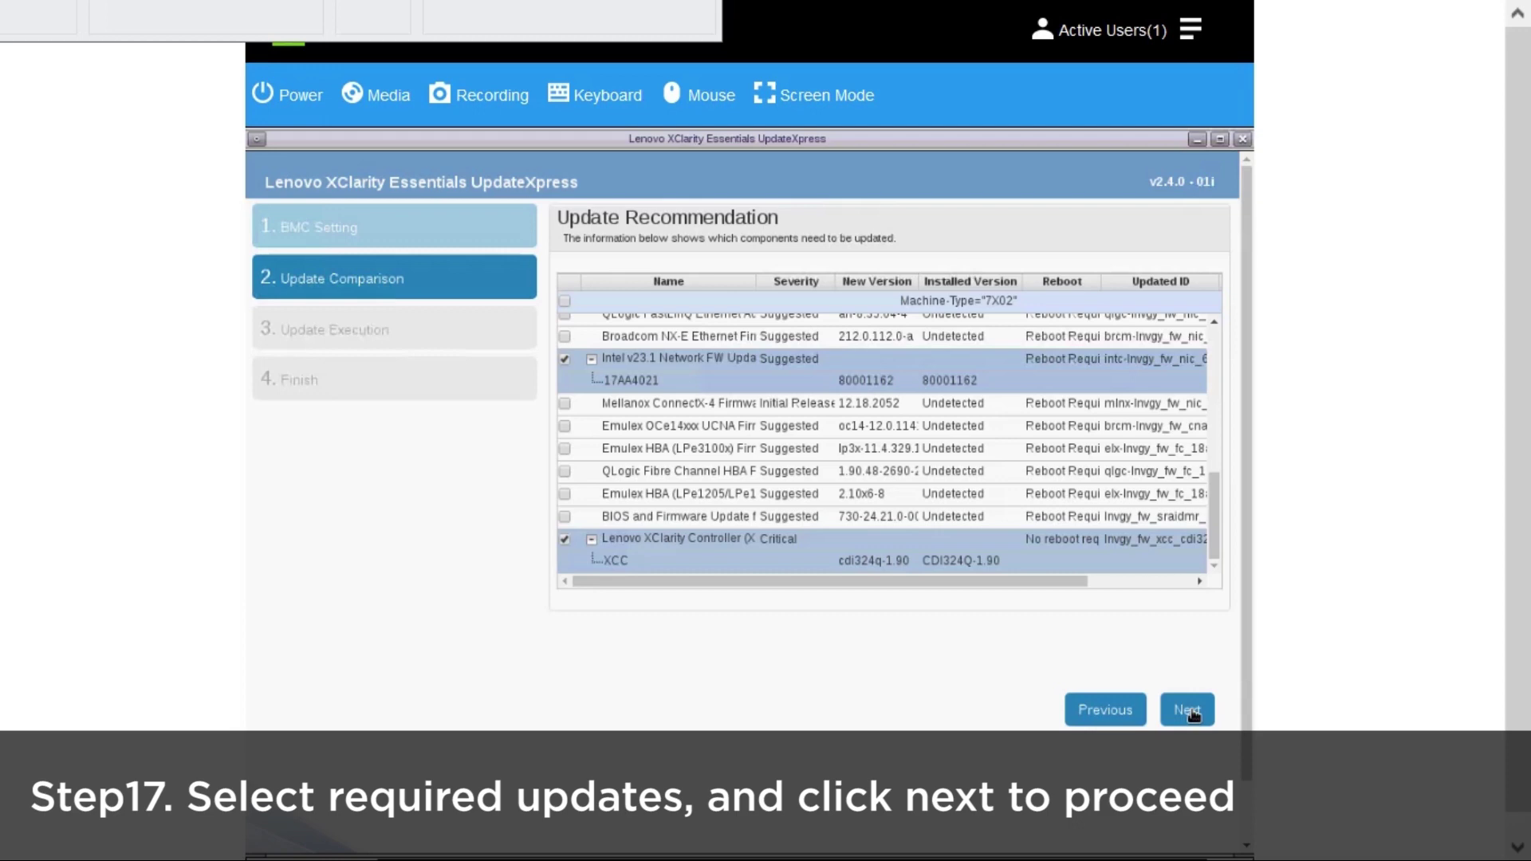
pyautogui.click(1188, 709)
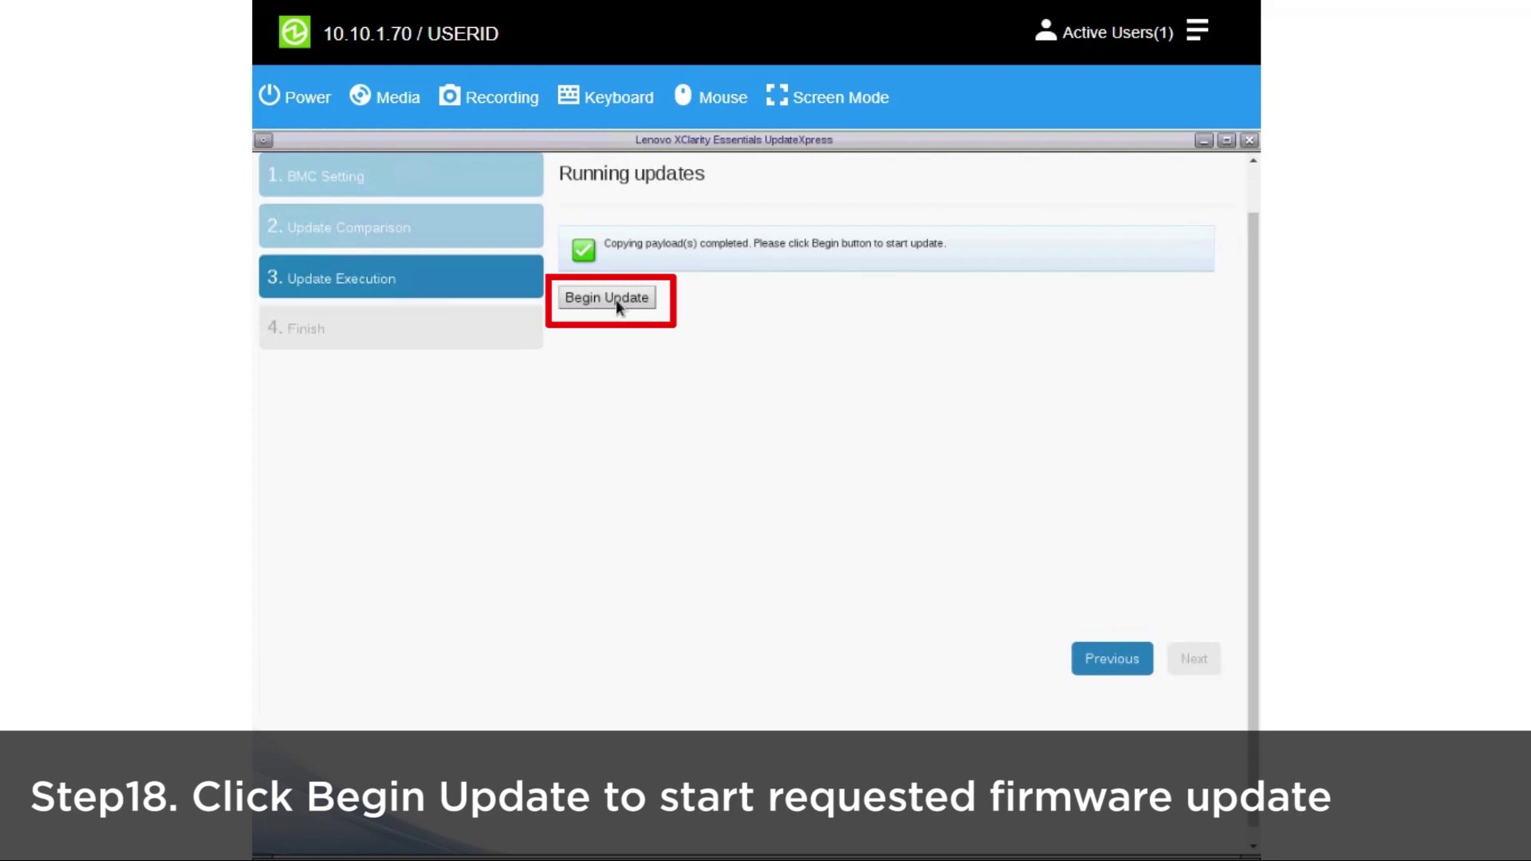
# - Begin the Intel network firmware update and confirm starting it
pyautogui.click(616, 299)
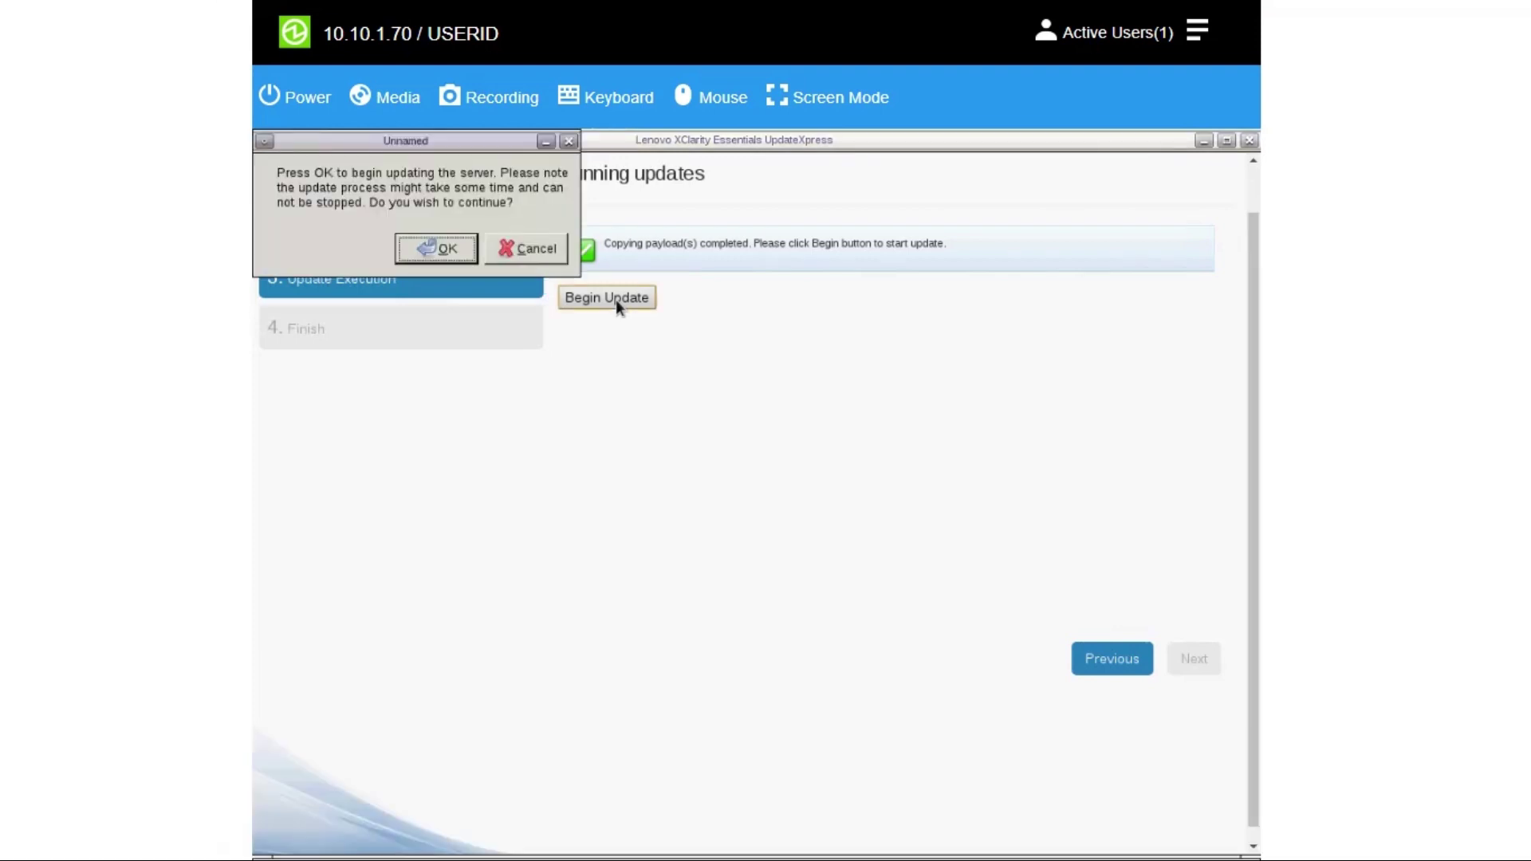
pyautogui.click(447, 252)
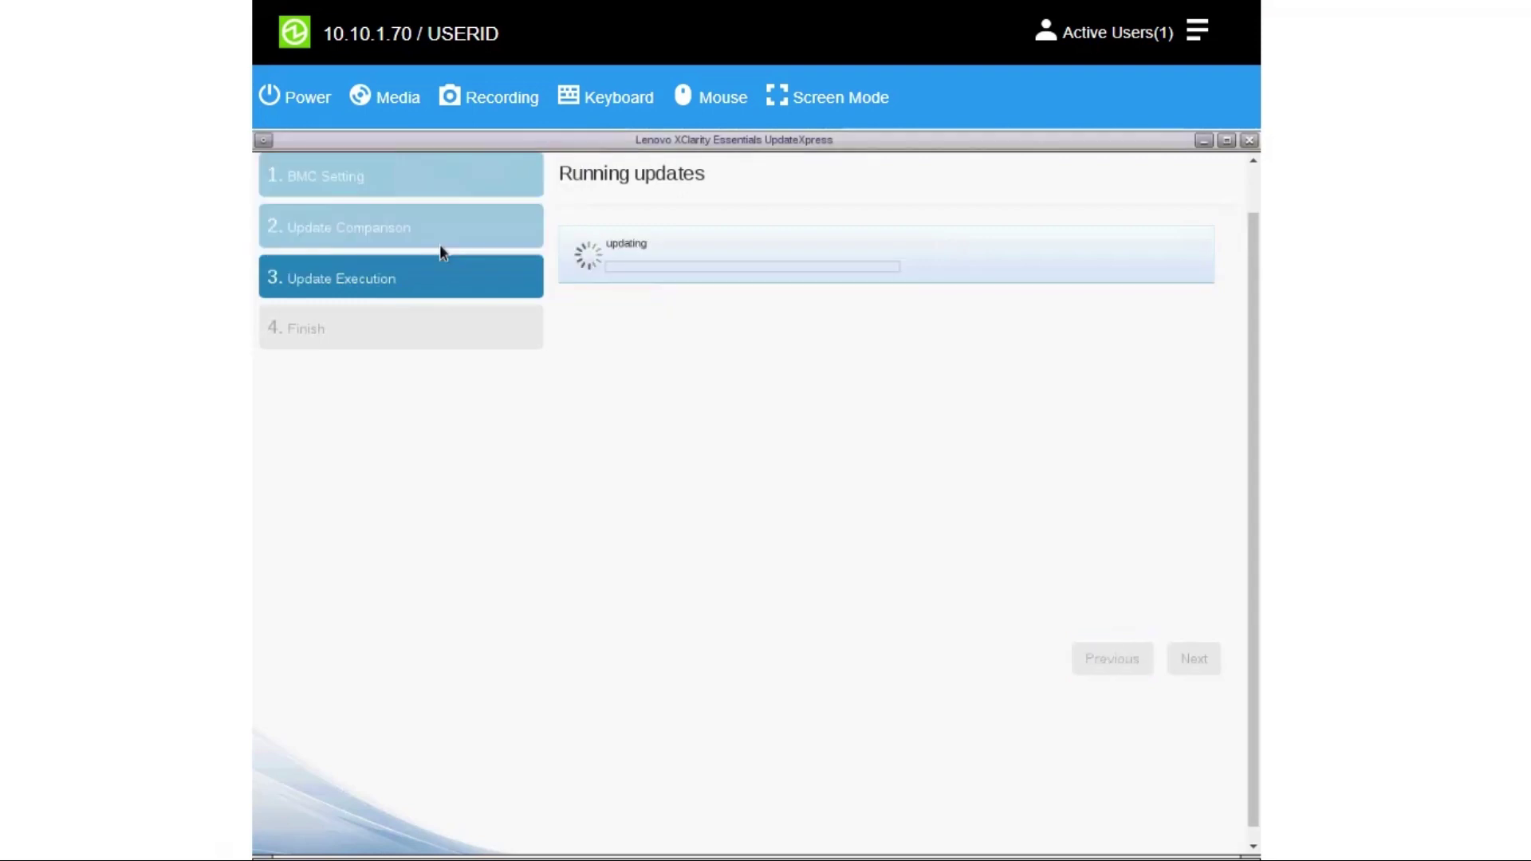